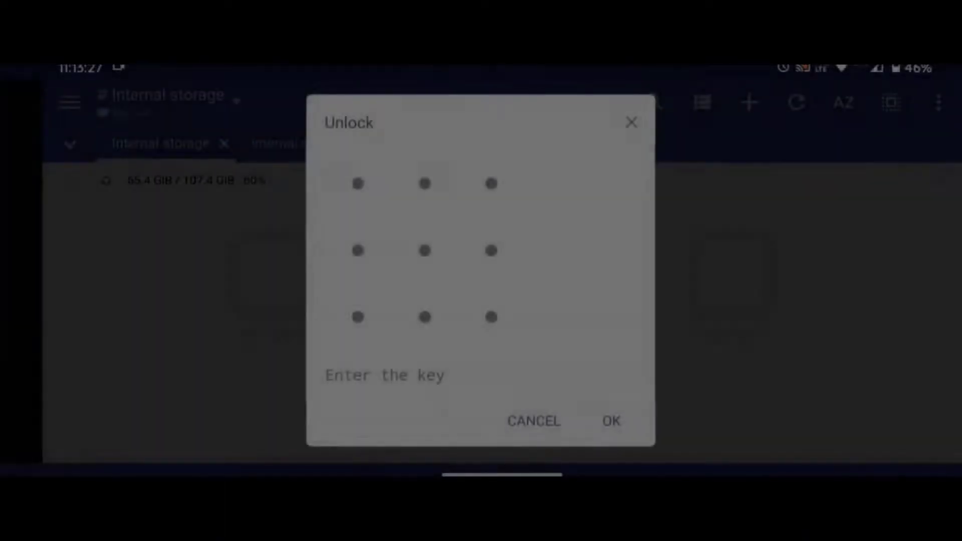
Draw the unlock pattern and confirm it to unlock the file manager
left_click_drag(358, 183, 404, 323)
left_click(611, 420)
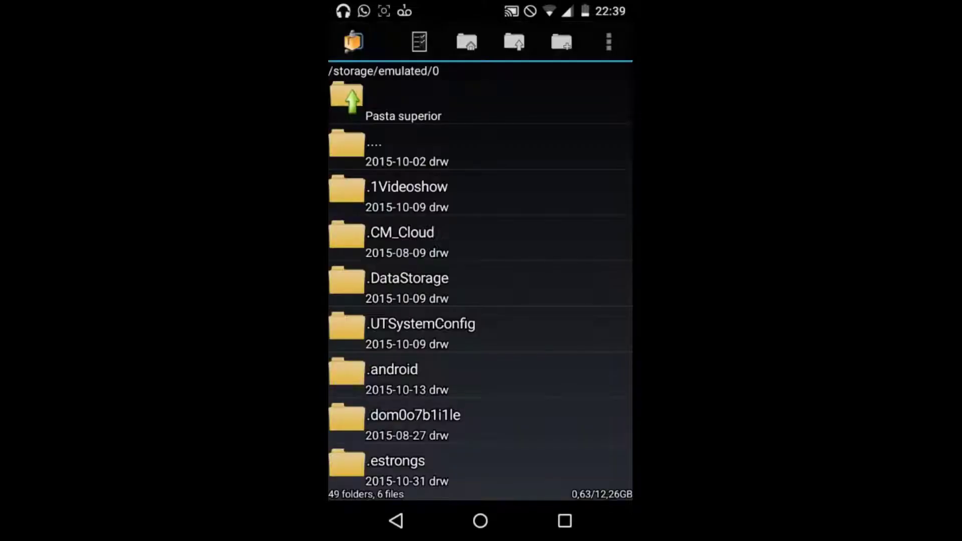
scroll(546, 198, "down", 2)
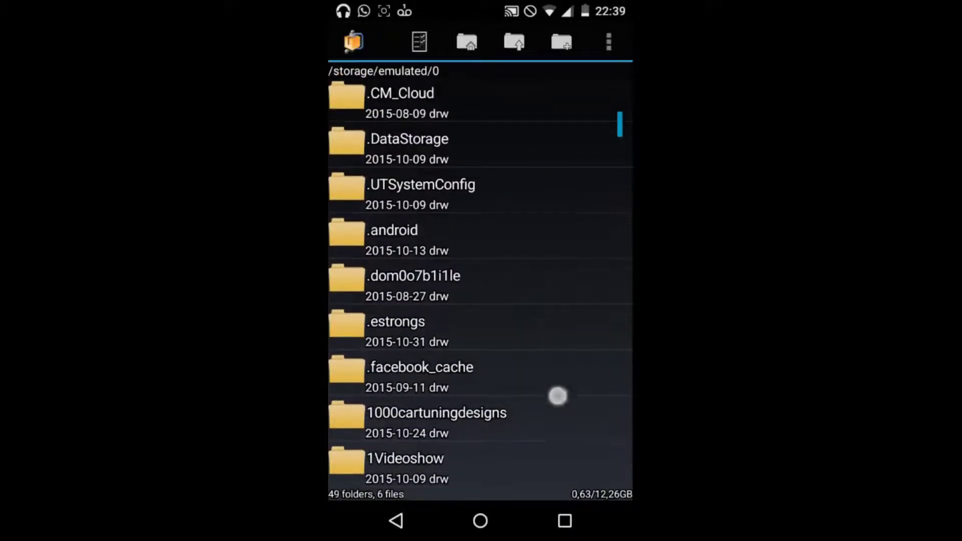
scroll(561, 410, "up", 3)
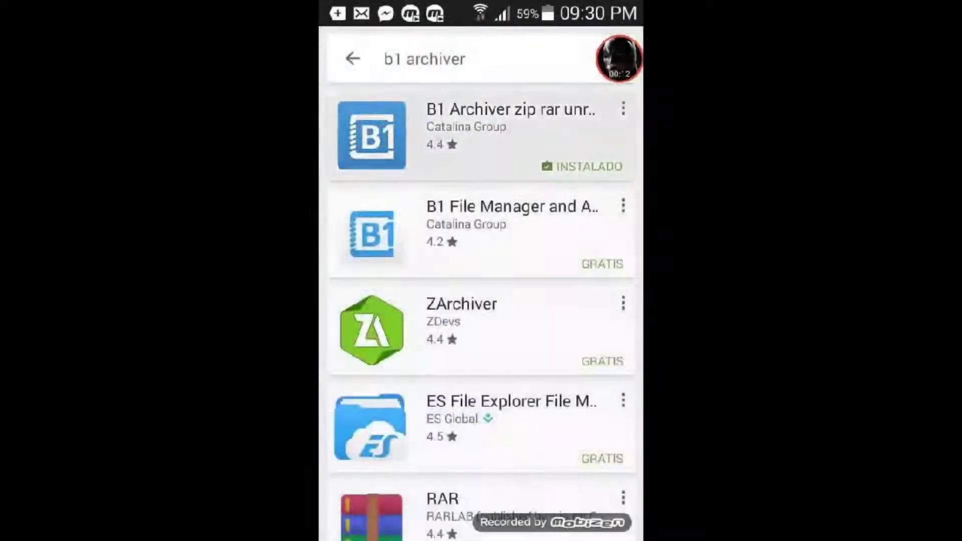
View the B1 Archiver and Zip Viewer listings, then open WinZip – Zip UnZip Tool's page
left_click(481, 112)
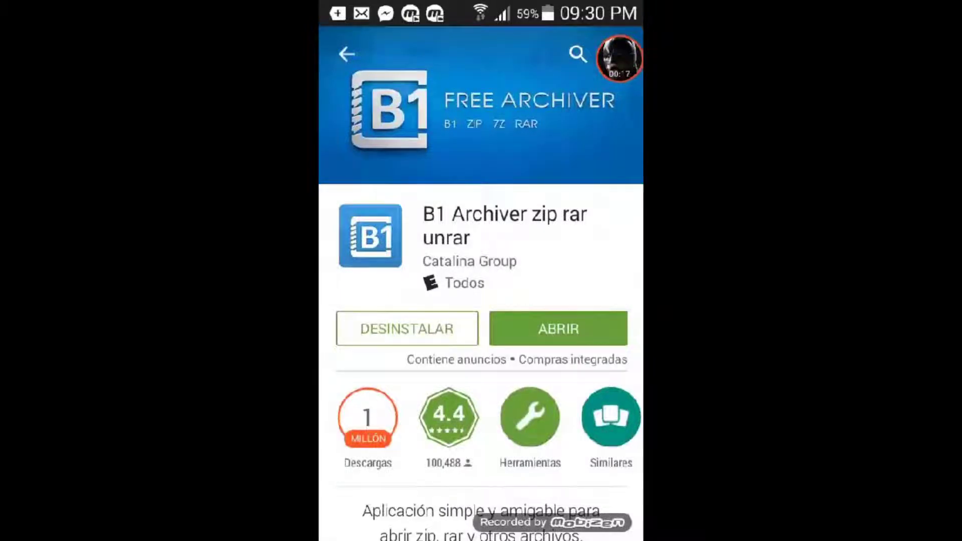
key("Home")
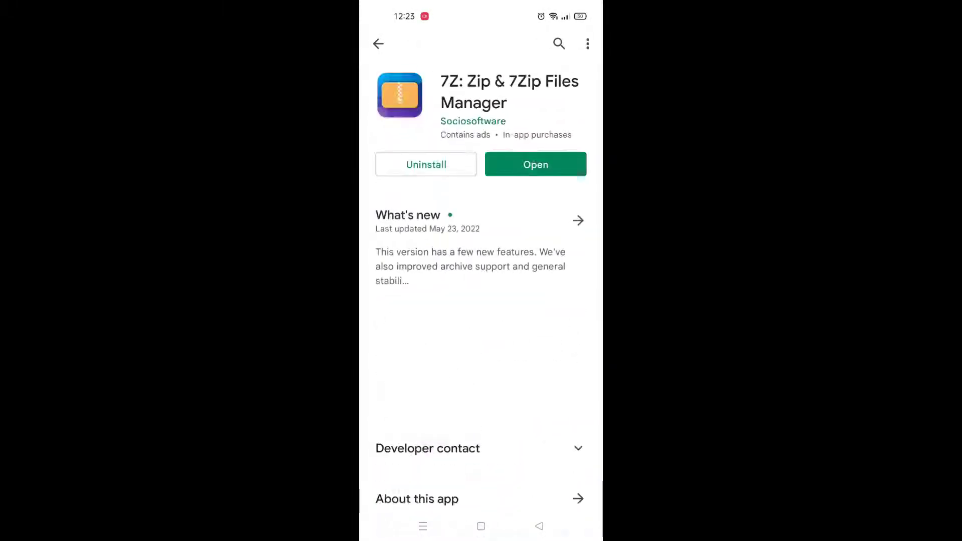
scroll(548, 363, "down", 5)
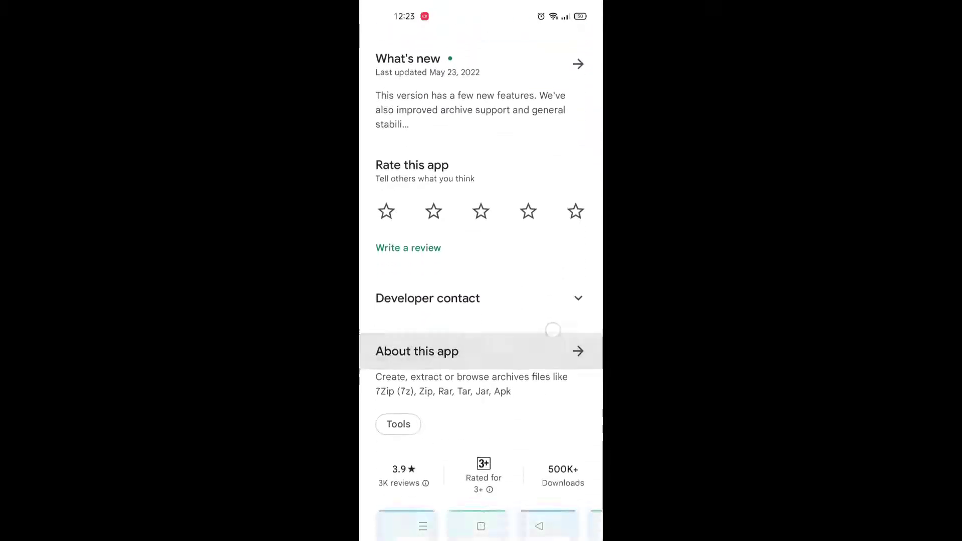
scroll(537, 405, "down", 3)
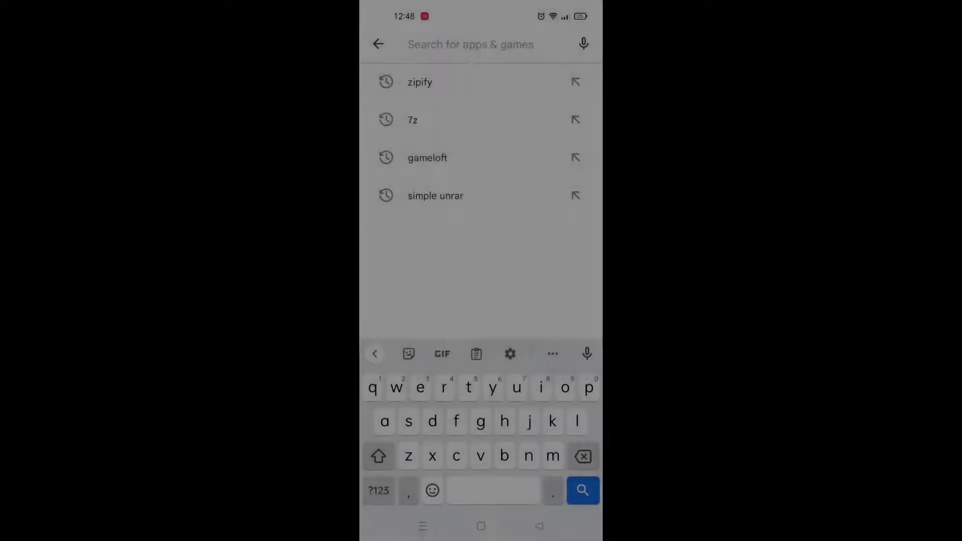
type("v")
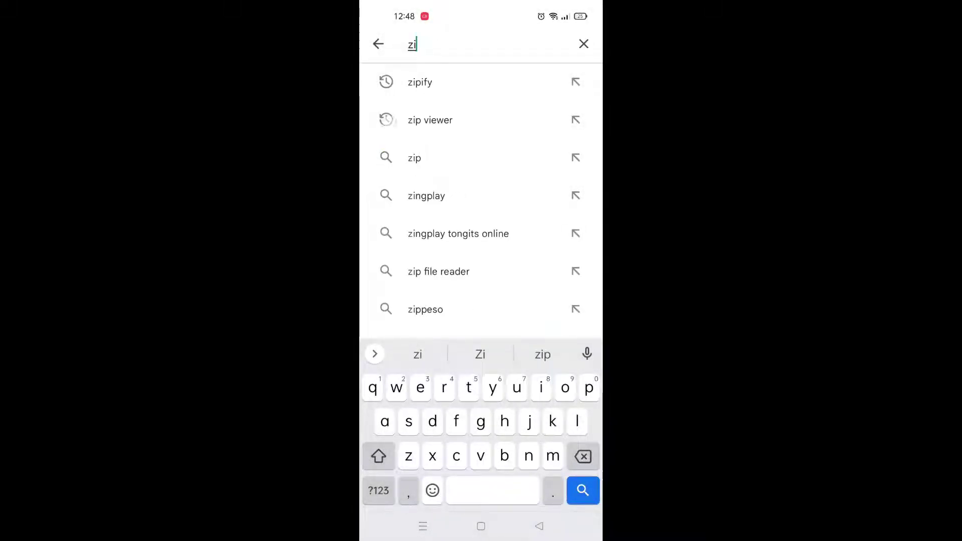
left_click(430, 120)
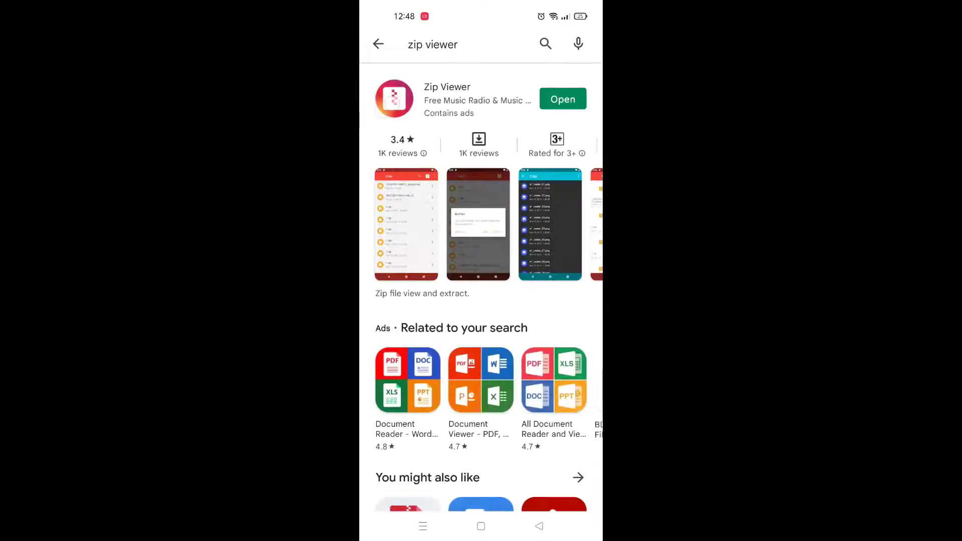
left_click(450, 100)
scroll(481, 301, "down", 3)
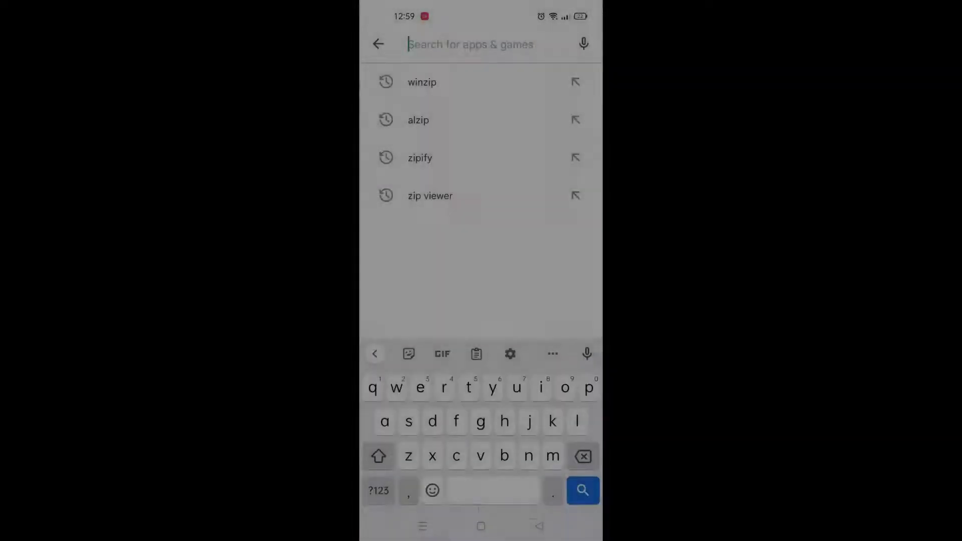
type("winzip")
key("Return")
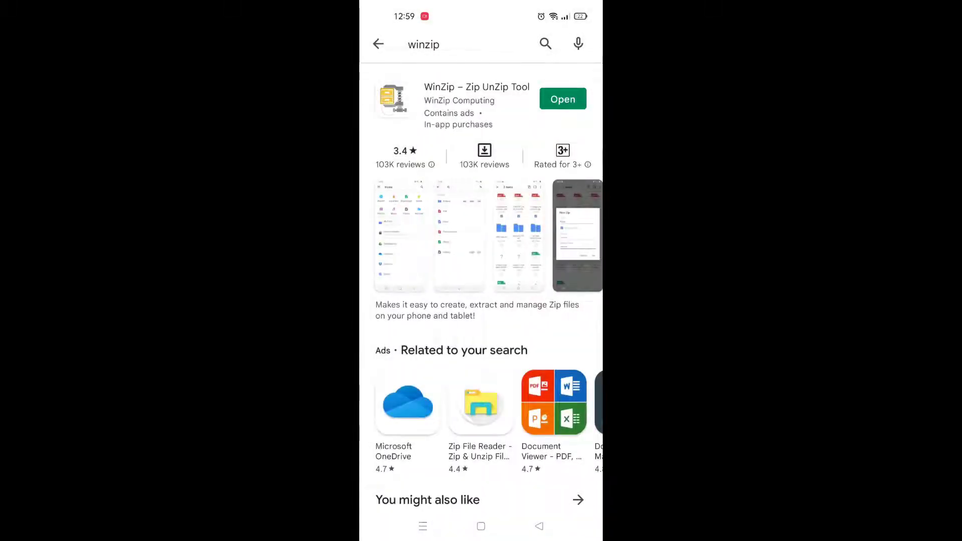
left_click(476, 100)
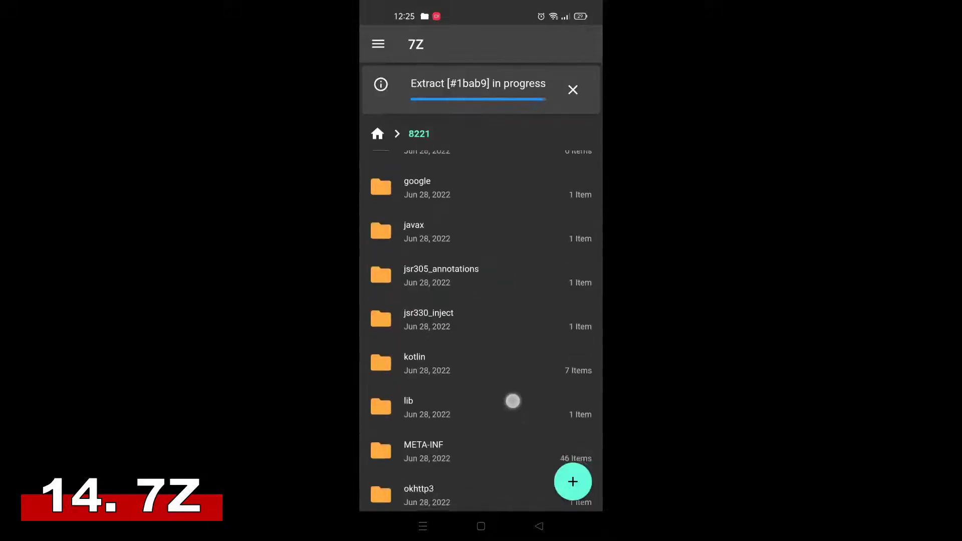
Navigate from folder 8221 back to the Download folder
left_click_drag(512, 401, 530, 369)
scroll(529, 369, "down", 5)
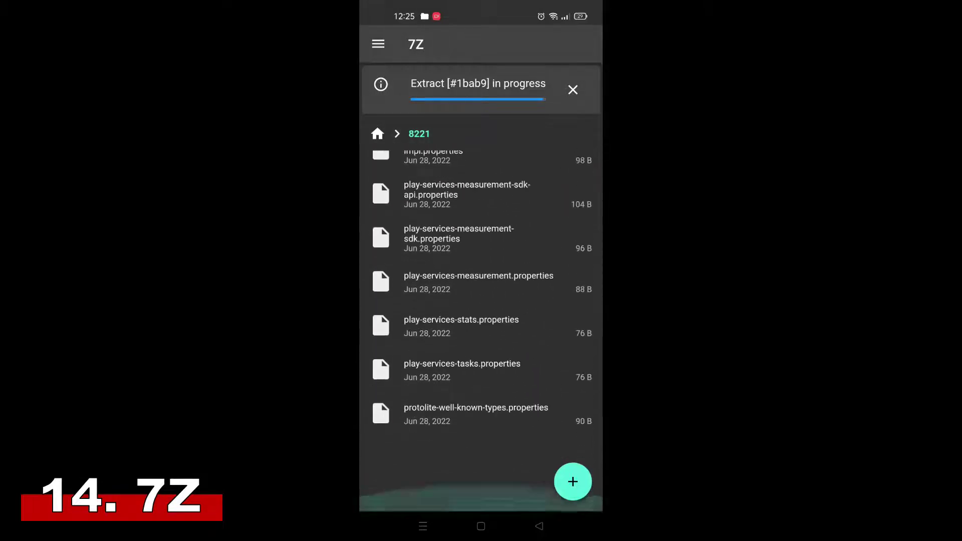
left_click(377, 133)
left_click(408, 129)
scroll(482, 301, "up", 2)
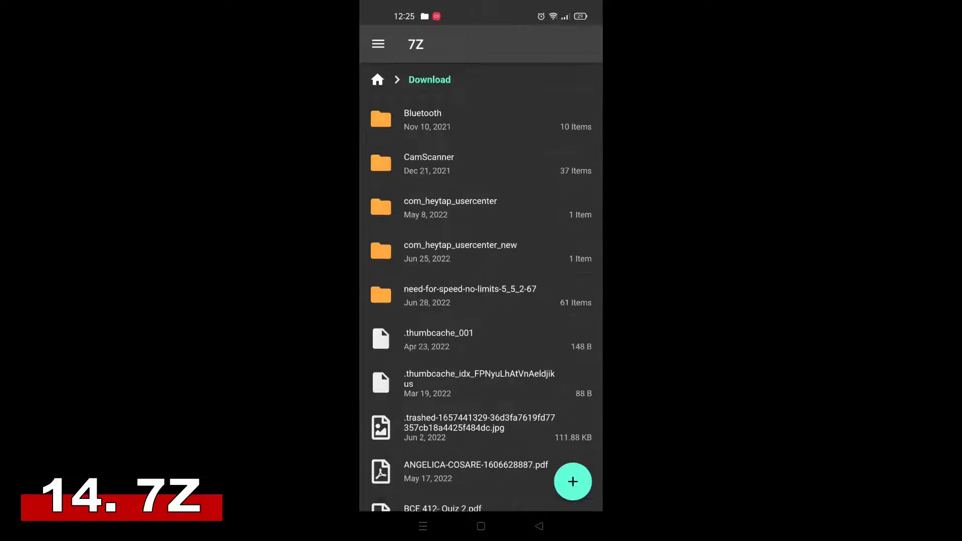
scroll(526, 333, "down", 5)
scroll(532, 427, "down", 10)
scroll(533, 427, "up", 10)
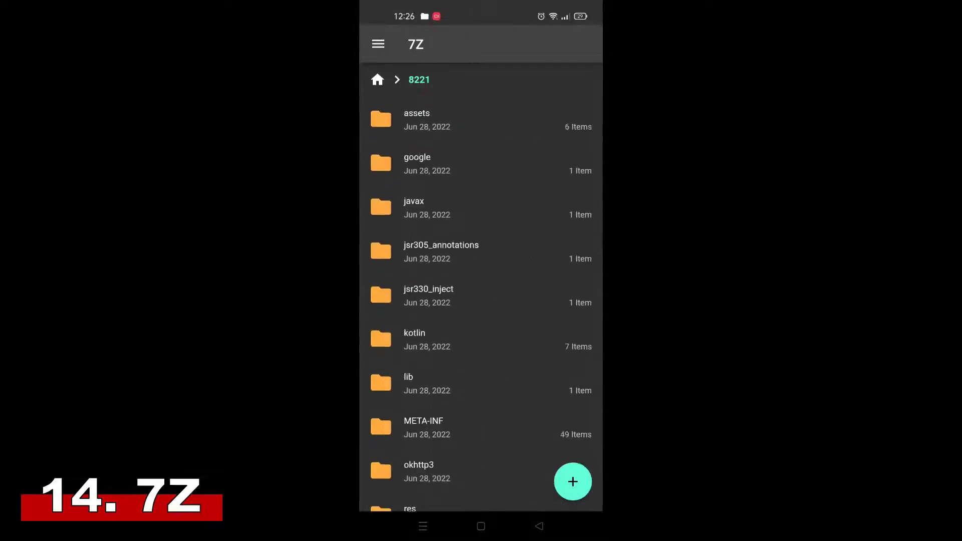
left_click(397, 98)
left_click(573, 482)
Archive the need-for-speed-no-limits-5_5_2-67 folder with a password
left_click(573, 393)
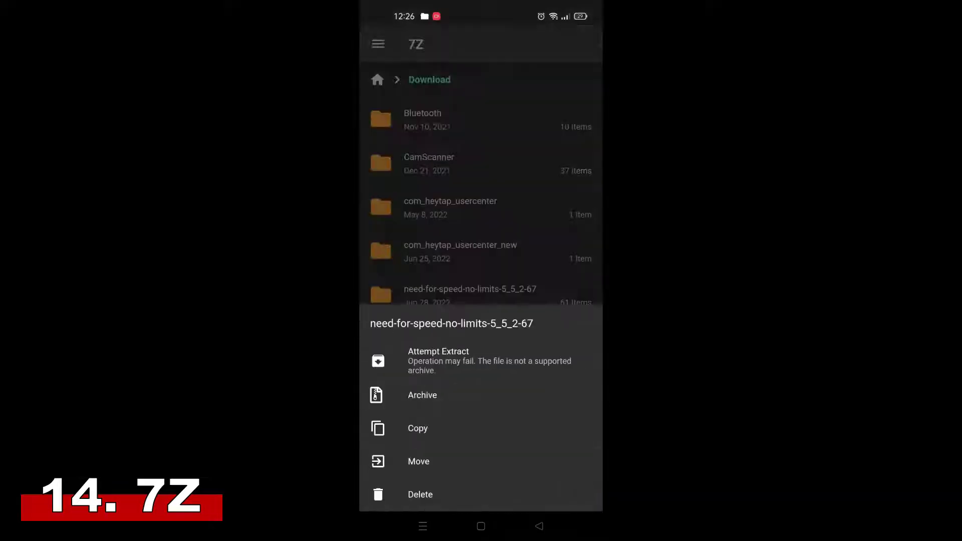
left_click(422, 394)
left_click(481, 185)
key("Return")
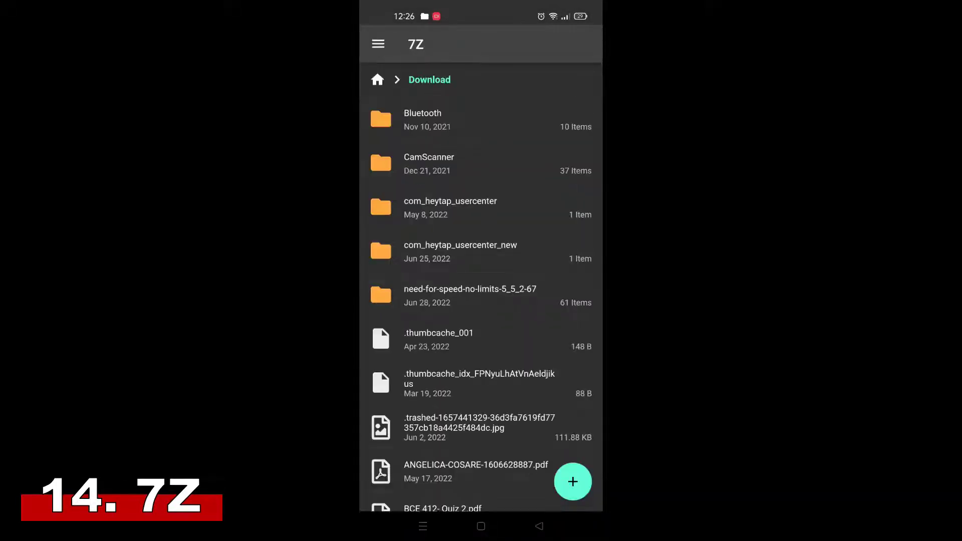
Check extraction progress in notifications and open the extracted folder
left_click_drag(481, 3, 464, 402)
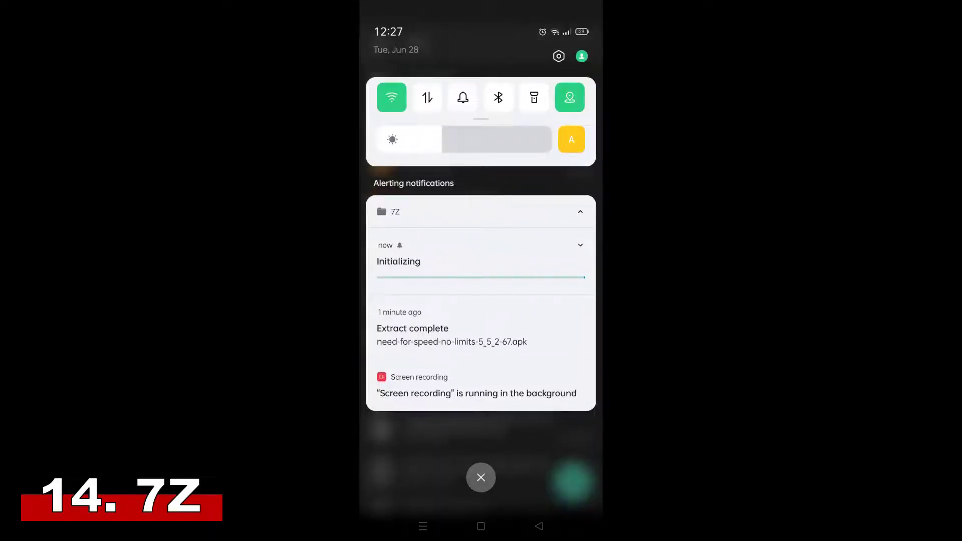
left_click(481, 478)
left_click(451, 290)
Build Archive.zip with Download as the destination folder
left_click(572, 481)
left_click(481, 496)
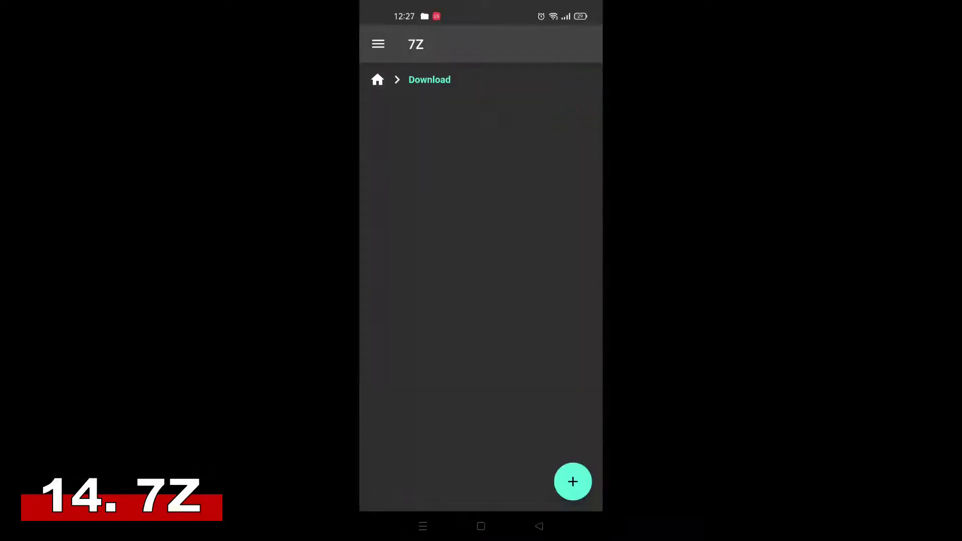
scroll(481, 301, "down", 3)
left_click(429, 323)
left_click(481, 226)
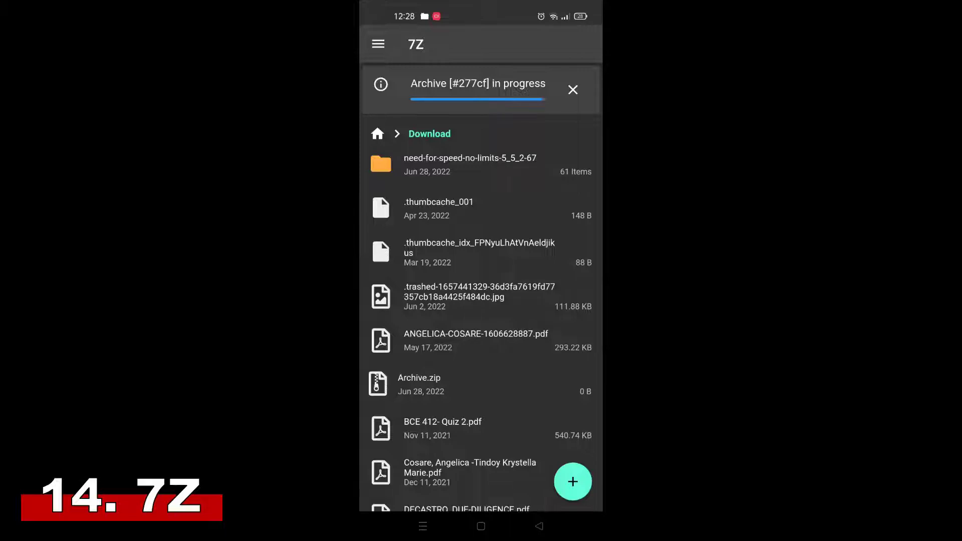
scroll(481, 301, "up", 4)
scroll(481, 301, "down", 2)
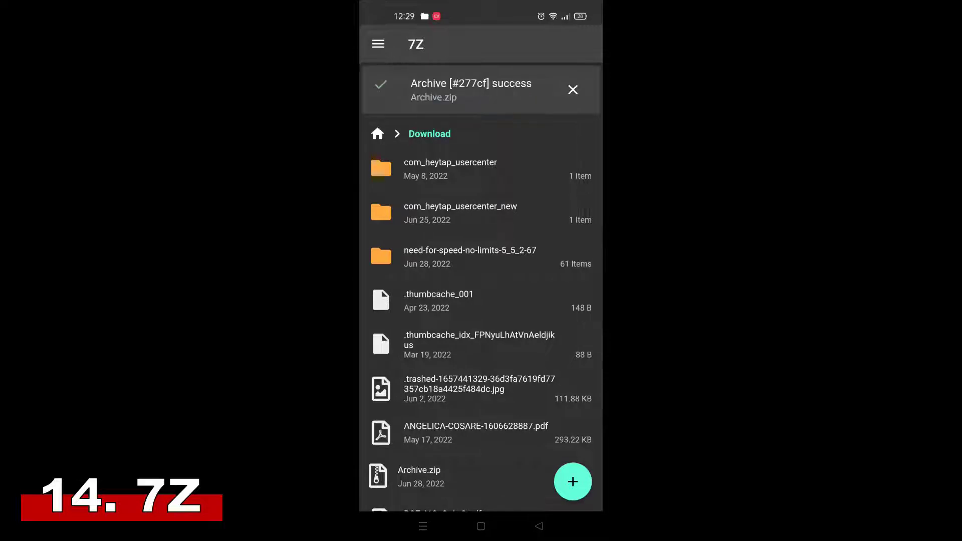
Browse Archive.zip's need-for-speed folder, then extract Archive.zip
left_click(419, 476)
left_click(422, 329)
left_click(466, 80)
left_click(379, 45)
left_click(564, 481)
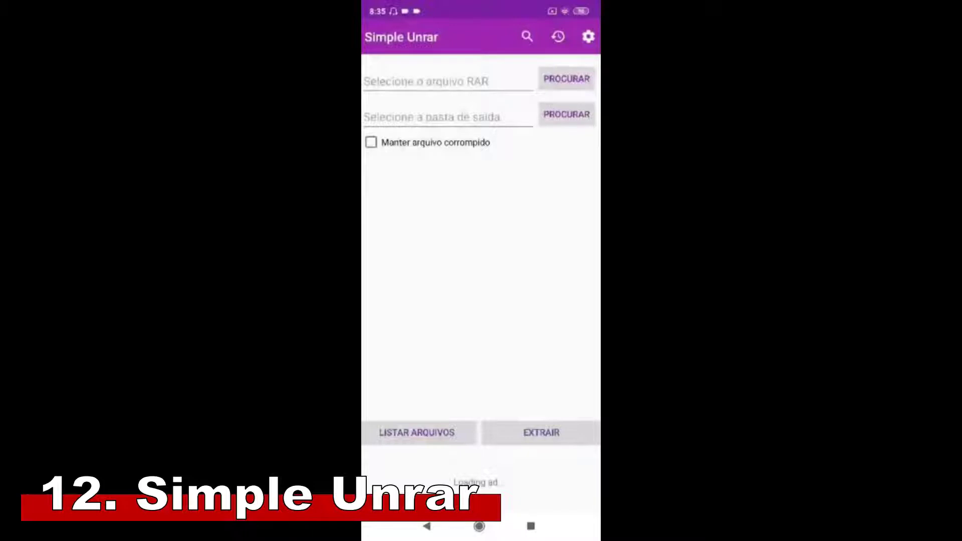
Extract the CD JOÃO GOMES zip into Download and dismiss the completion dialog
left_click(567, 79)
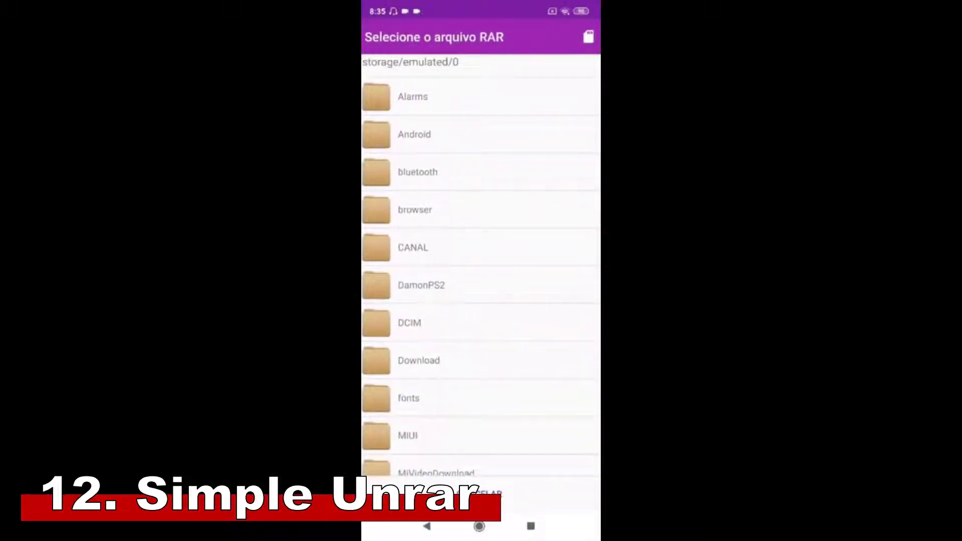
left_click(419, 360)
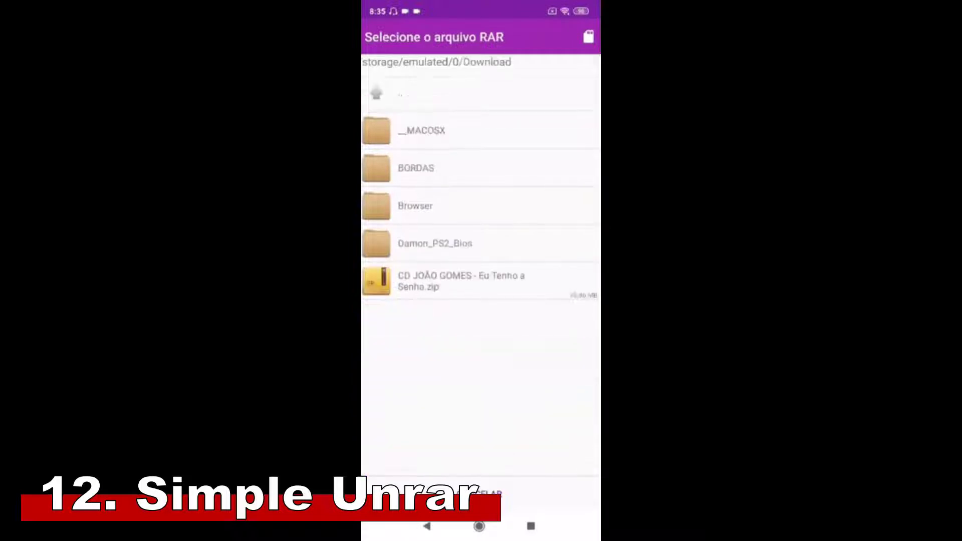
left_click(461, 281)
left_click(460, 281)
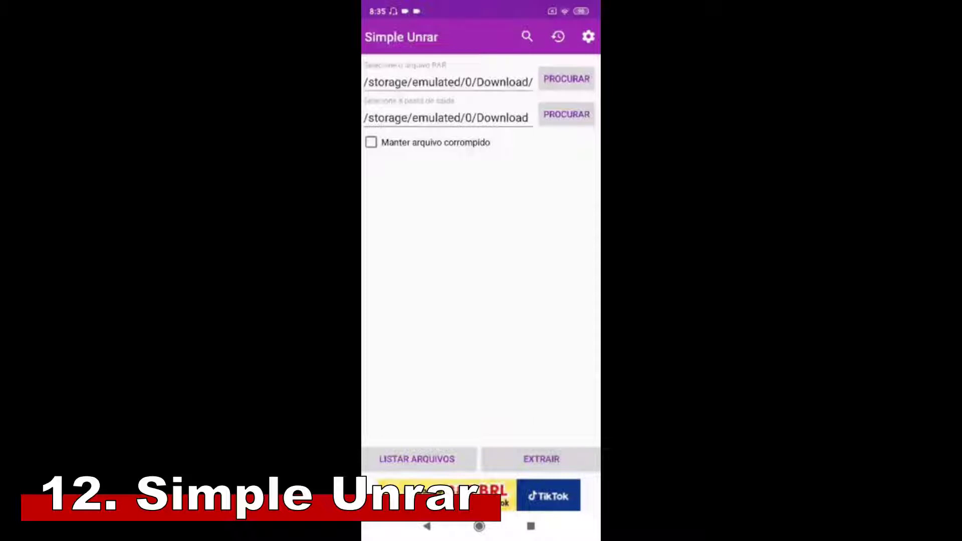
left_click(541, 459)
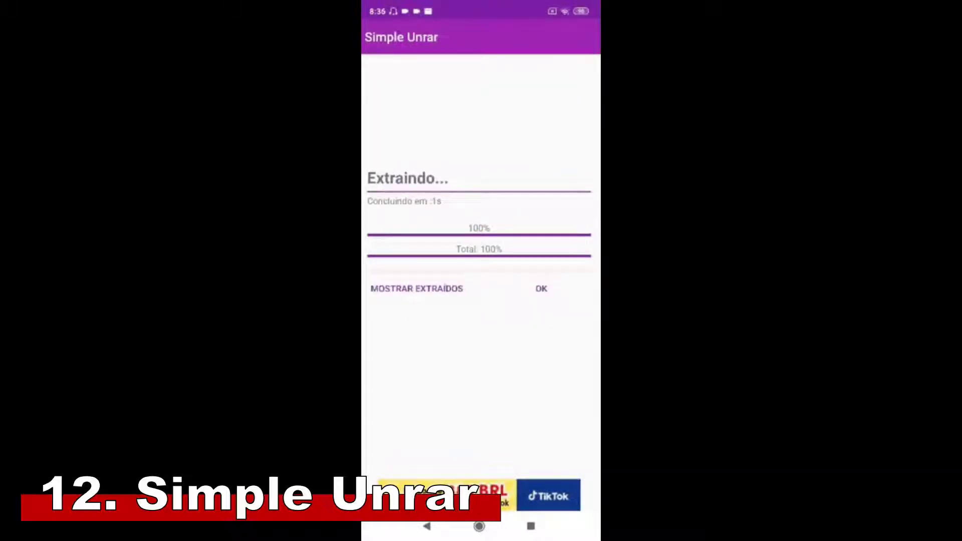
left_click(541, 288)
Switch to the file manager and open the Downloads folder
left_click(478, 526)
left_click(509, 332)
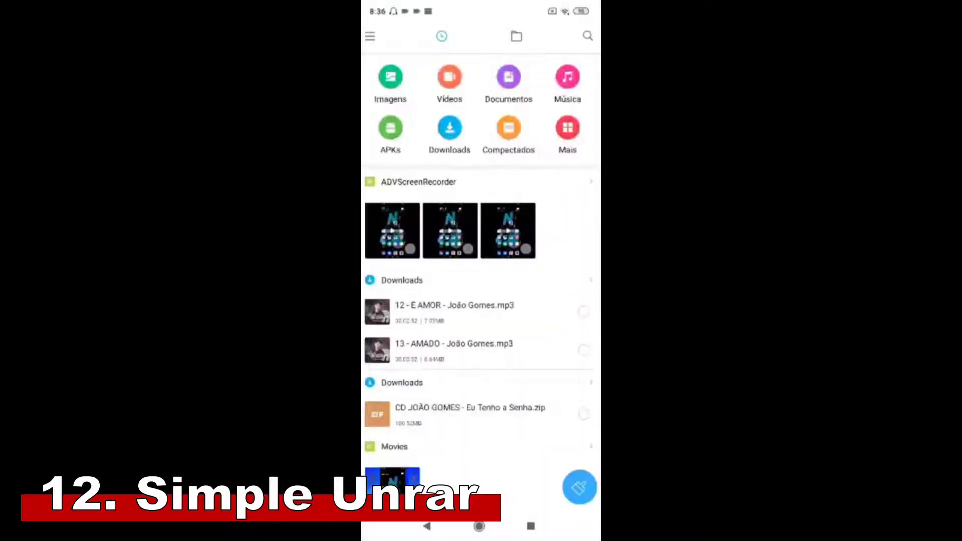
left_click(402, 280)
scroll(481, 286, "down", 2)
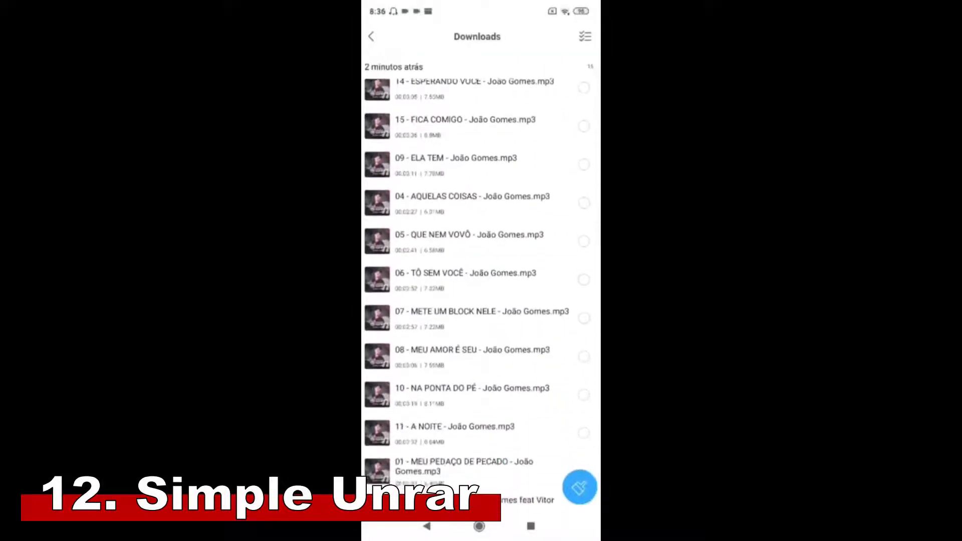
scroll(481, 285, "up", 2)
scroll(482, 286, "down", 3)
scroll(481, 286, "down", 2)
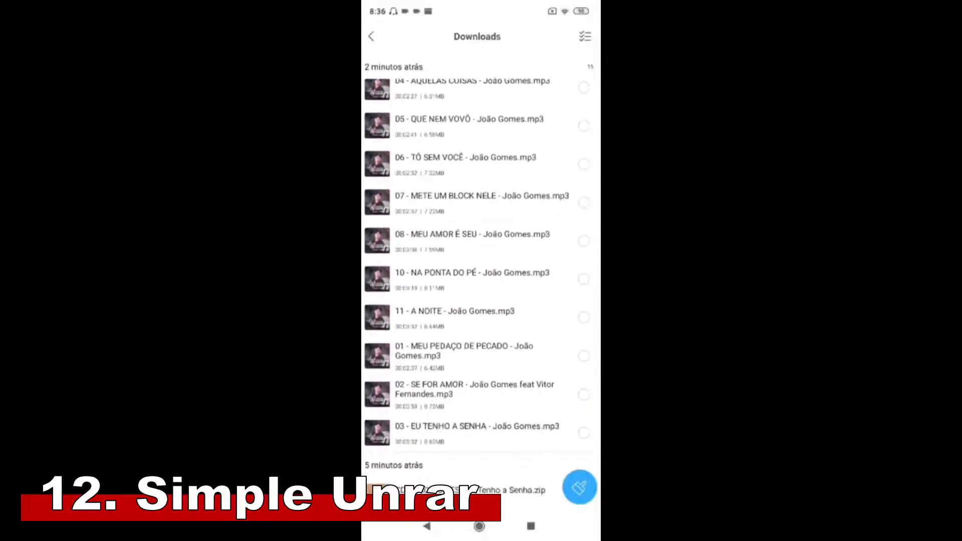
scroll(476, 286, "up", 3)
scroll(477, 286, "up", 1)
scroll(476, 286, "up", 1)
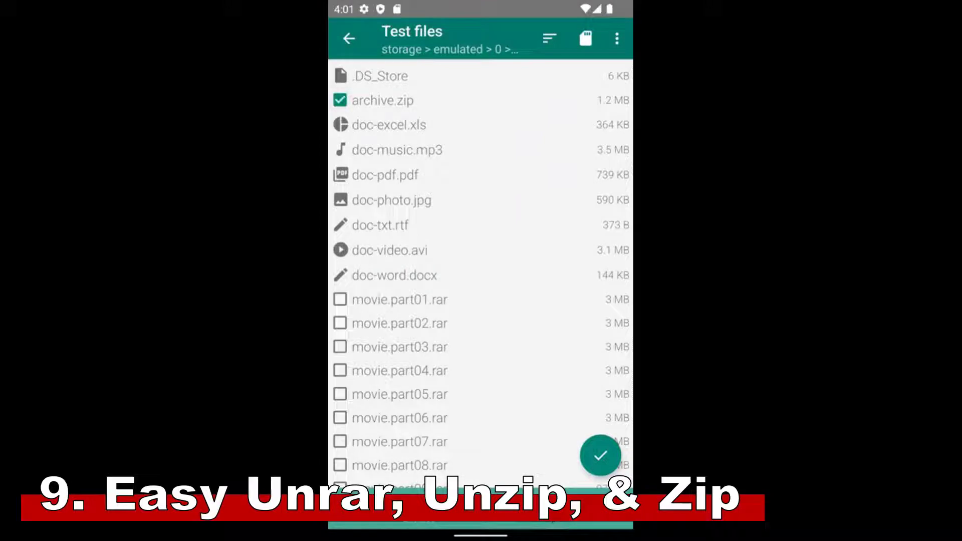
Preview archive.zip in Test files to list its two files
left_click(601, 363)
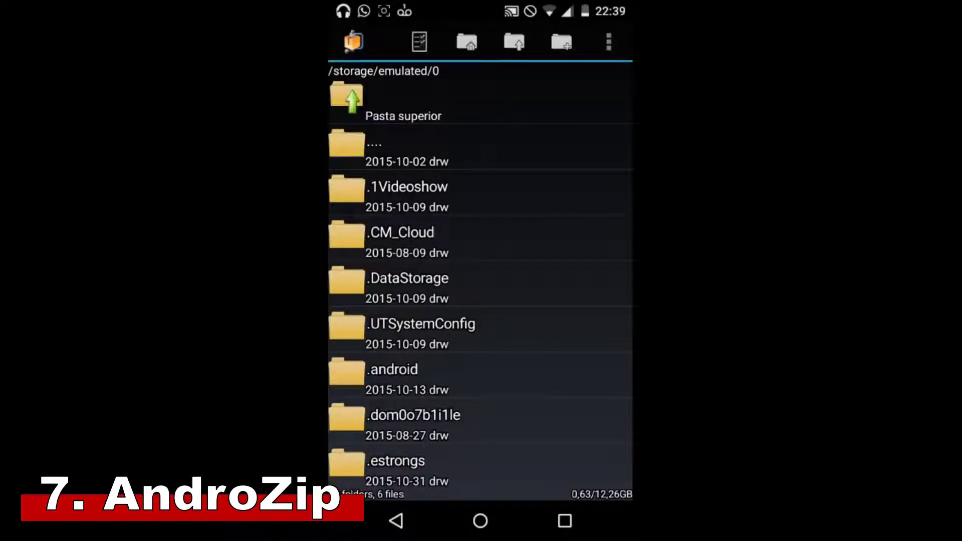
scroll(554, 389, "down", 3)
scroll(554, 388, "up", 3)
scroll(582, 174, "down", 4)
scroll(582, 174, "up", 4)
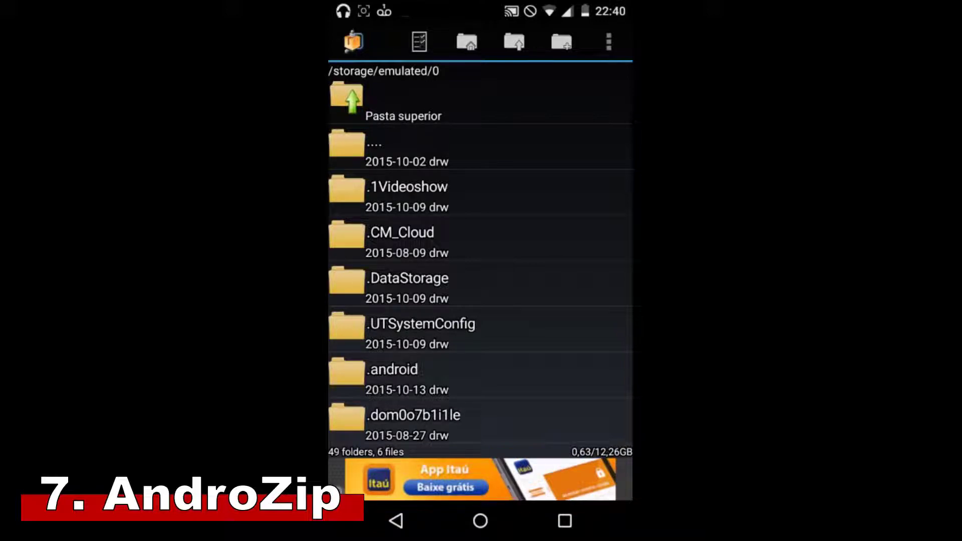
Dismiss the message notification and choose Gerenciador de Apps from the overflow menu
left_click_drag(569, 148, 381, 45)
left_click(607, 42)
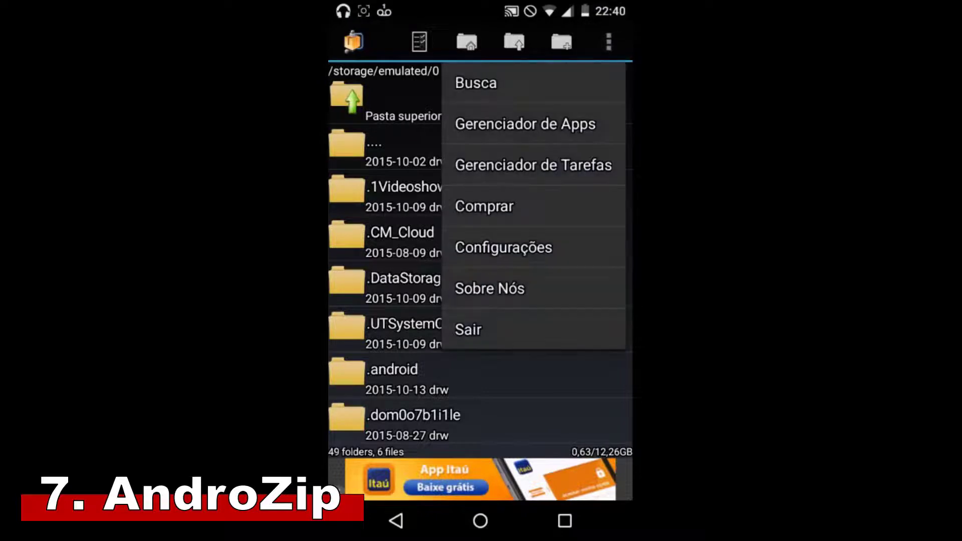
left_click(573, 123)
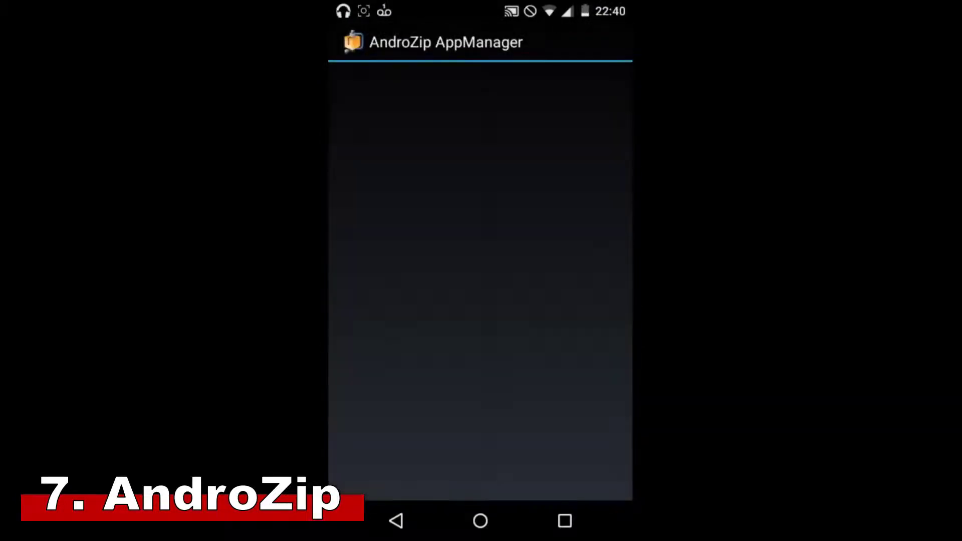
left_click_drag(534, 390, 535, 185)
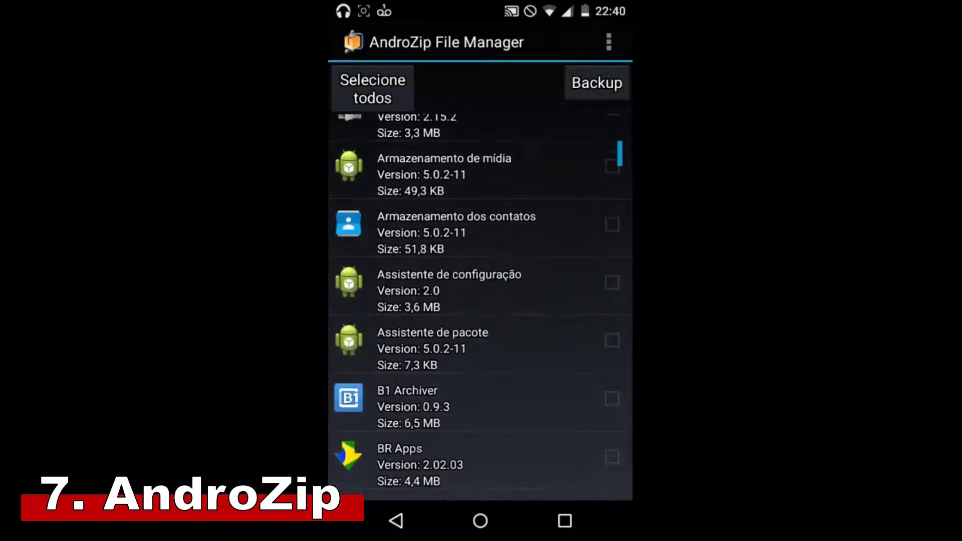
scroll(522, 211, "down", 5)
scroll(522, 222, "down", 4)
scroll(491, 347, "down", 2)
scroll(500, 312, "up", 5)
scroll(500, 312, "up", 1)
left_click_drag(499, 310, 499, 178)
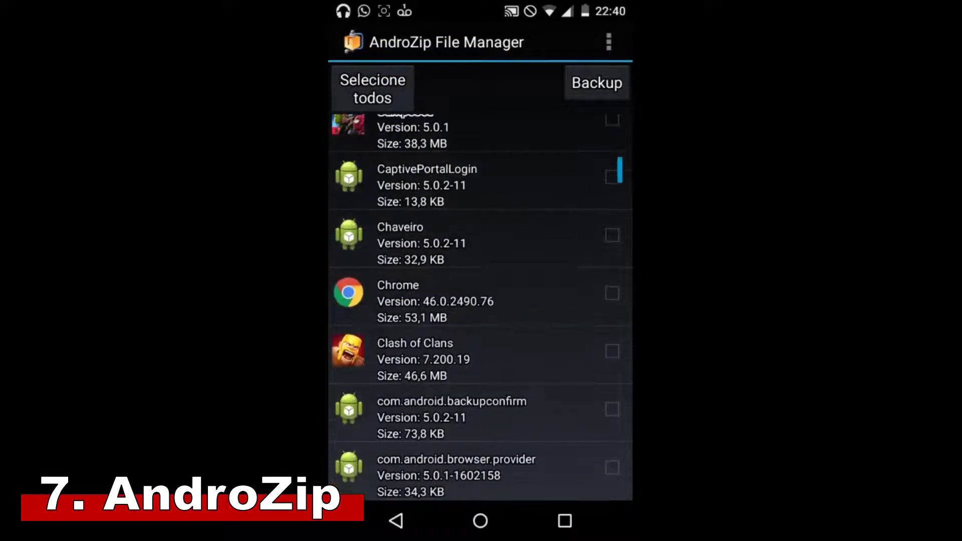
scroll(551, 197, "down", 1)
scroll(552, 197, "down", 2)
scroll(553, 138, "down", 4)
scroll(552, 137, "down", 5)
scroll(508, 224, "down", 5)
scroll(528, 161, "down", 5)
scroll(489, 296, "down", 2)
scroll(480, 378, "down", 5)
scroll(480, 378, "down", 5)
scroll(485, 337, "down", 4)
scroll(481, 281, "down", 5)
scroll(471, 338, "up", 1)
scroll(485, 401, "up", 1)
Back up an installed app with App de backup, then return to the storage root
left_click(479, 296)
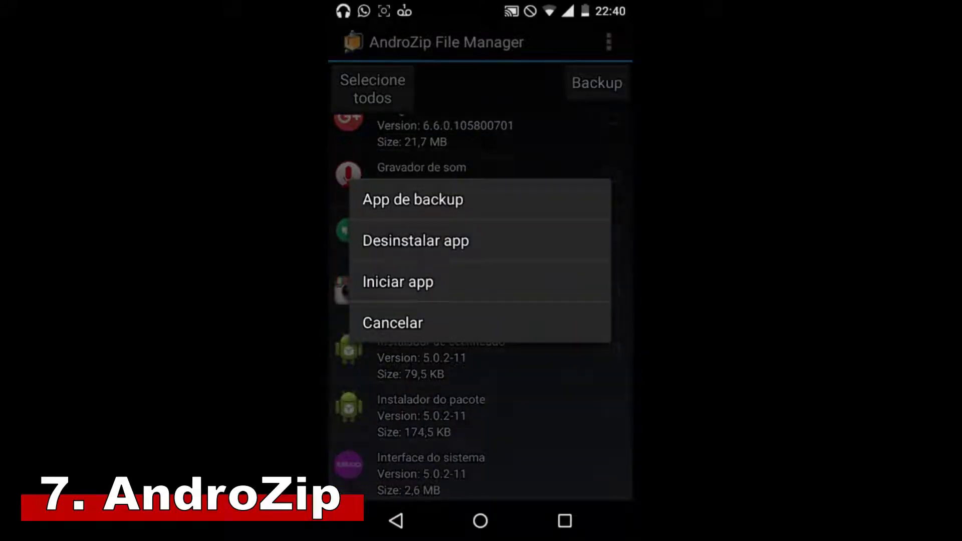
left_click(413, 199)
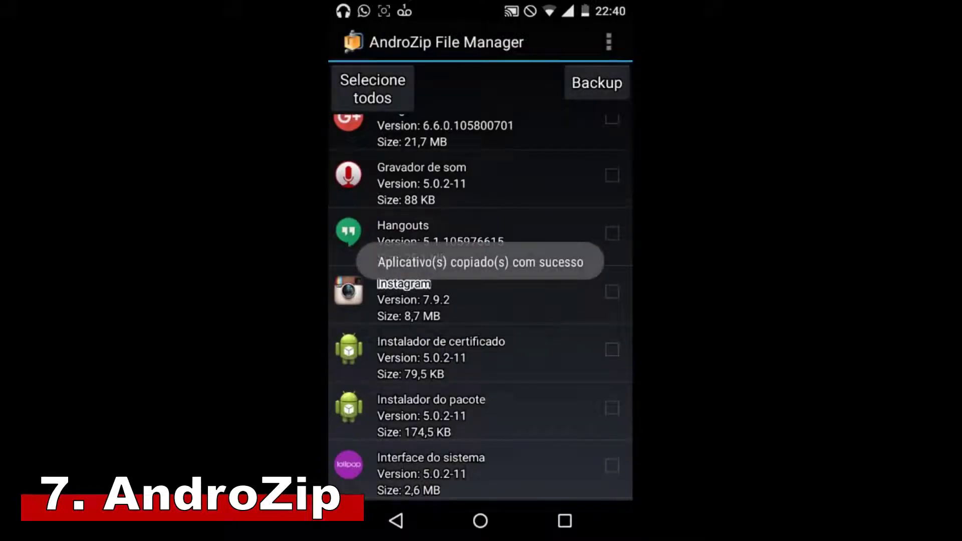
left_click(397, 524)
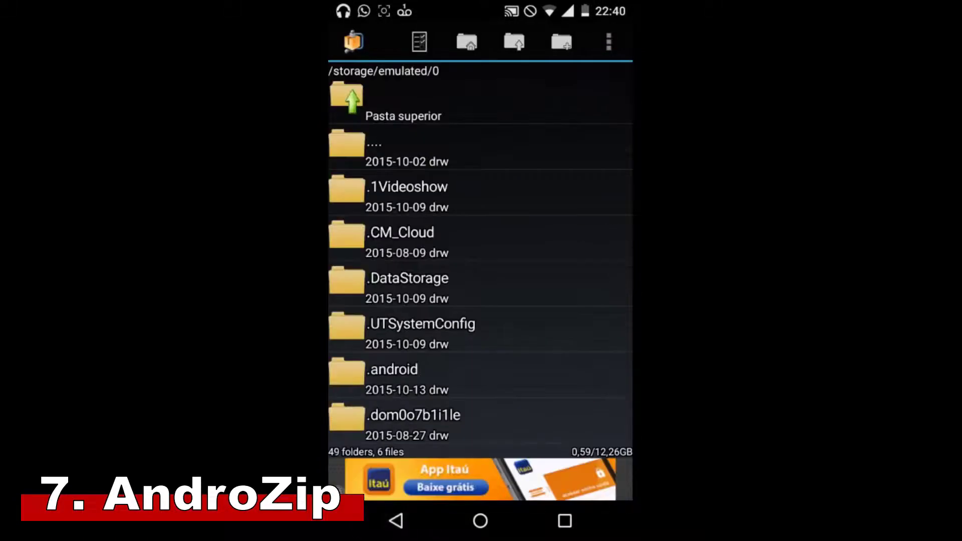
Open app_backup and try sharing Instagram_7.9.2.apk via Enviar, then cancel
left_click(396, 520)
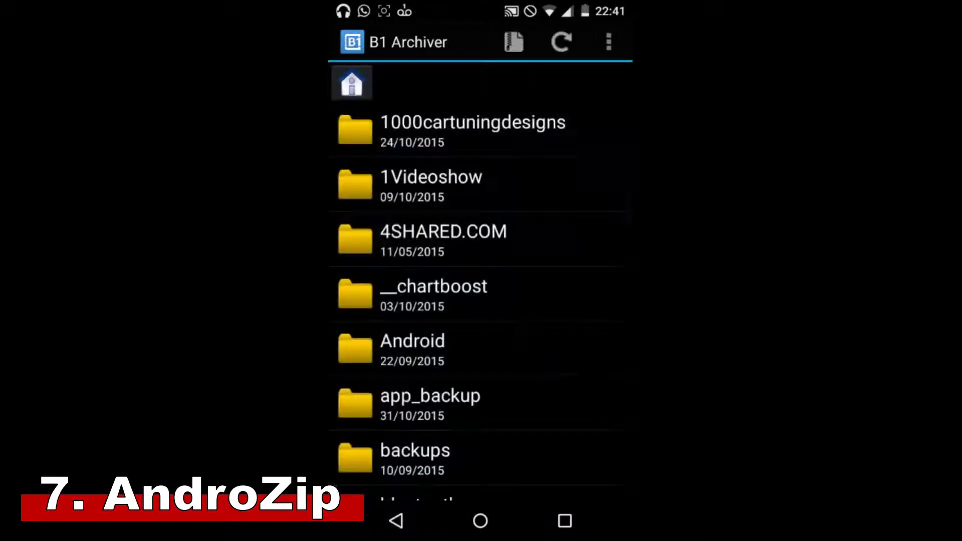
scroll(557, 257, "down", 2)
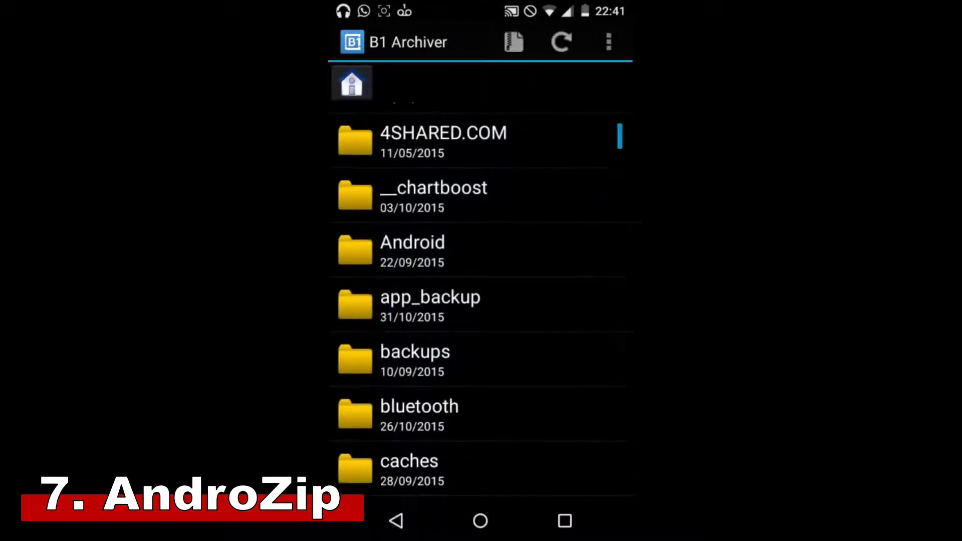
left_click(430, 303)
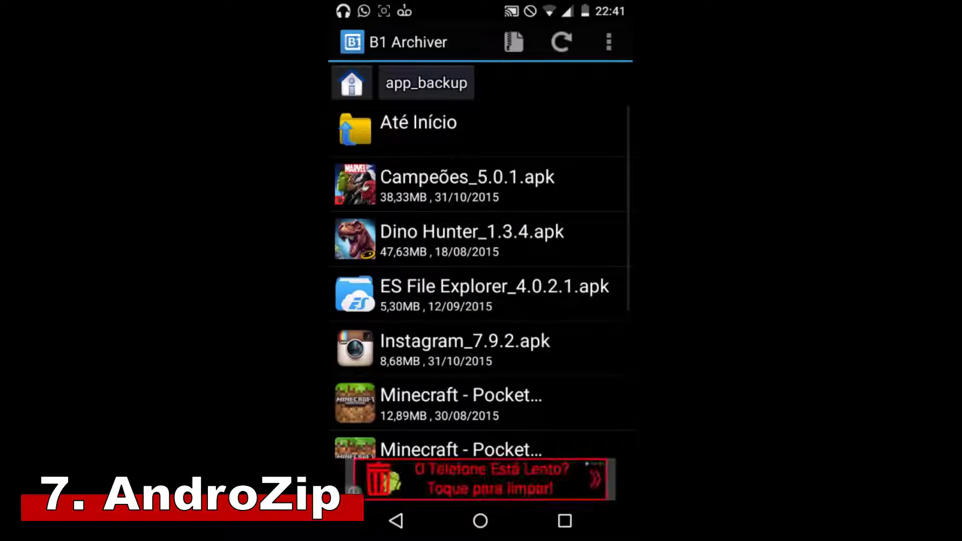
scroll(546, 220, "down", 3)
scroll(545, 221, "down", 2)
scroll(538, 230, "up", 4)
scroll(528, 286, "down", 2)
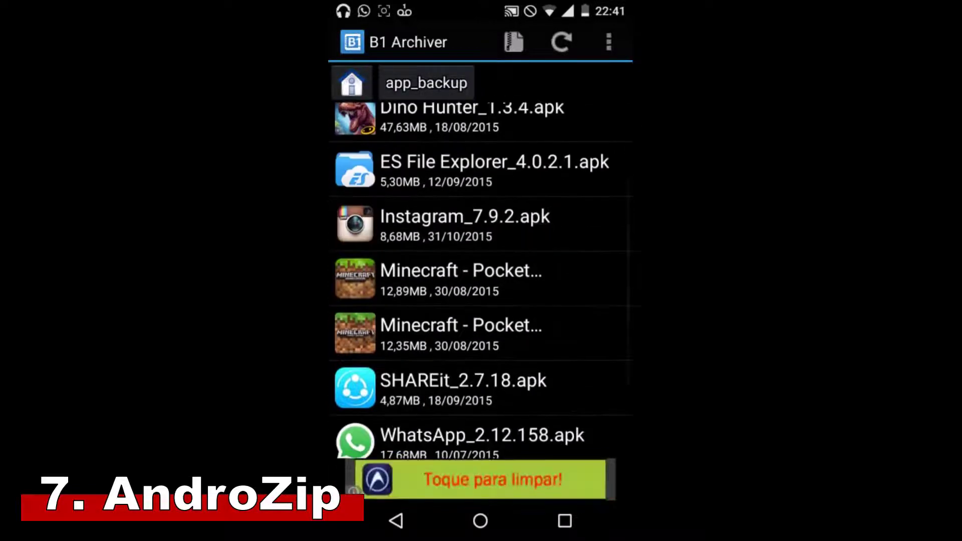
left_click(496, 218)
left_click(451, 206)
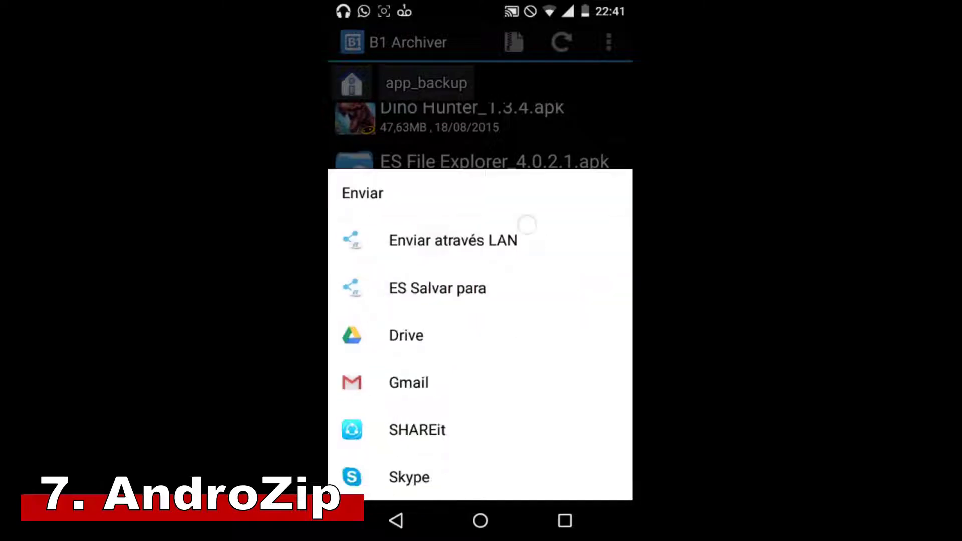
left_click(396, 520)
Reopen and dismiss the Instagram APK menu, then go up to the parent folder
left_click(480, 220)
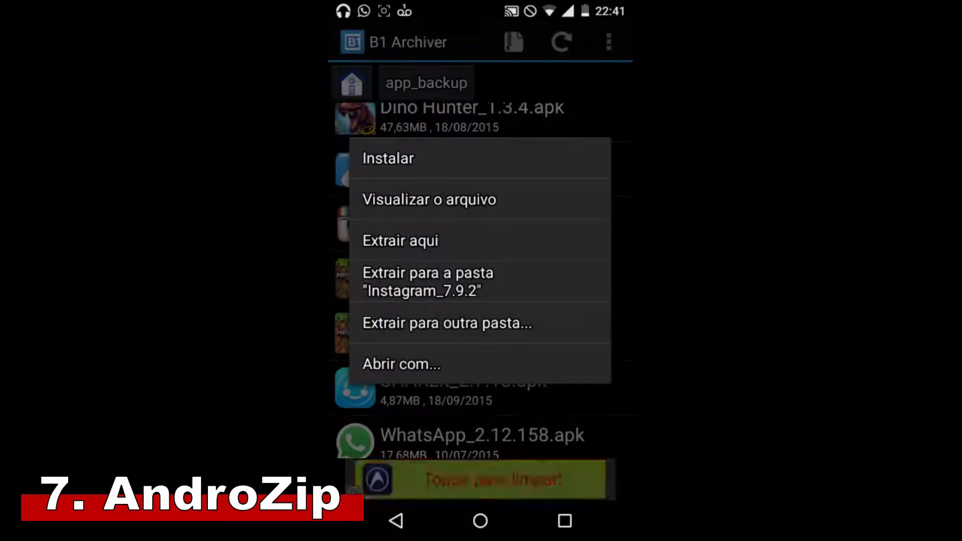
left_click(395, 521)
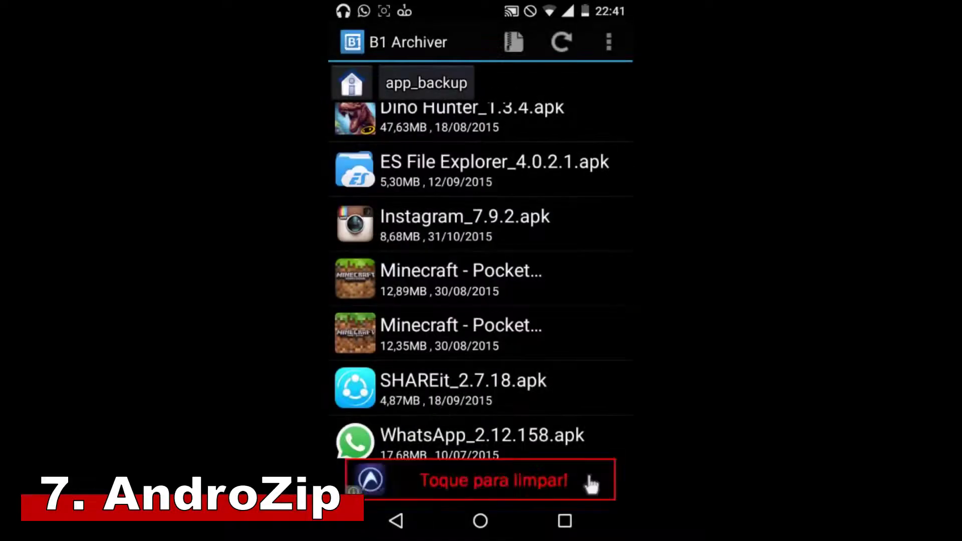
left_click(396, 521)
left_click(395, 521)
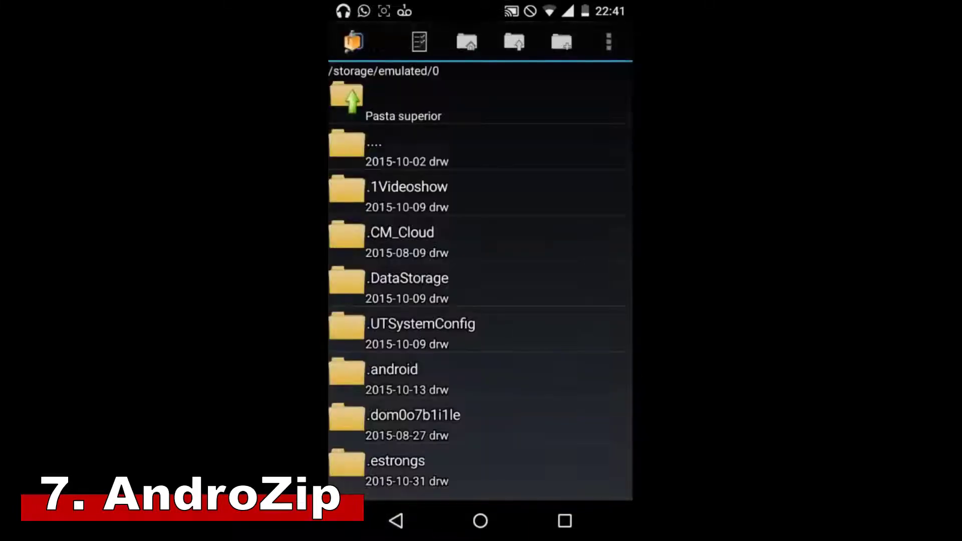
scroll(574, 281, "down", 2)
scroll(569, 258, "down", 3)
scroll(532, 358, "down", 5)
scroll(546, 223, "up", 2)
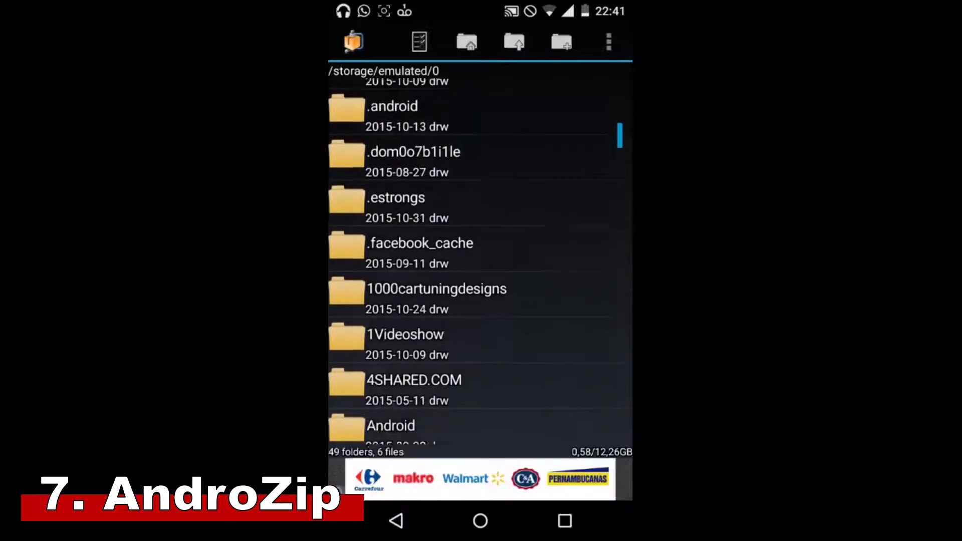
scroll(541, 318, "up", 2)
scroll(541, 318, "up", 2)
scroll(563, 245, "down", 4)
scroll(543, 301, "down", 3)
scroll(559, 223, "down", 3)
scroll(549, 243, "down", 3)
scroll(549, 243, "down", 3)
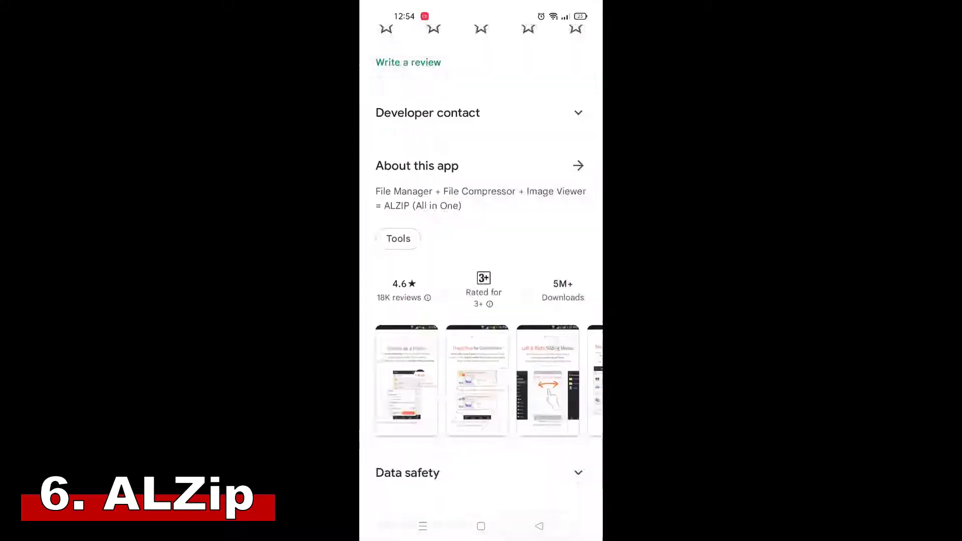
scroll(481, 270, "up", 10)
Launch ALZip from its store page and finish the welcome tour
left_click(535, 185)
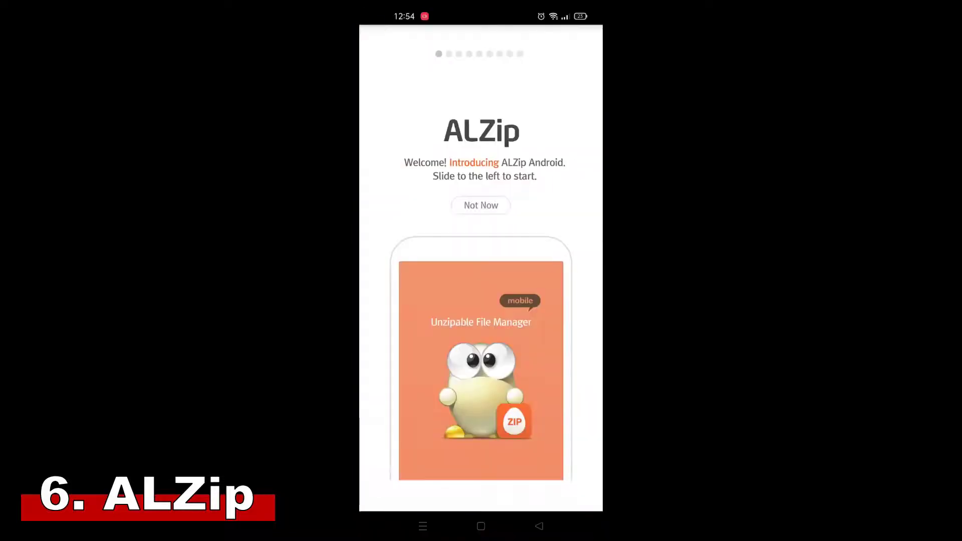
left_click_drag(541, 301, 421, 301)
left_click_drag(541, 301, 421, 301)
left_click_drag(541, 300, 421, 301)
left_click(533, 193)
Grant ALZip all-files access in settings and return to its file browser
left_click(481, 311)
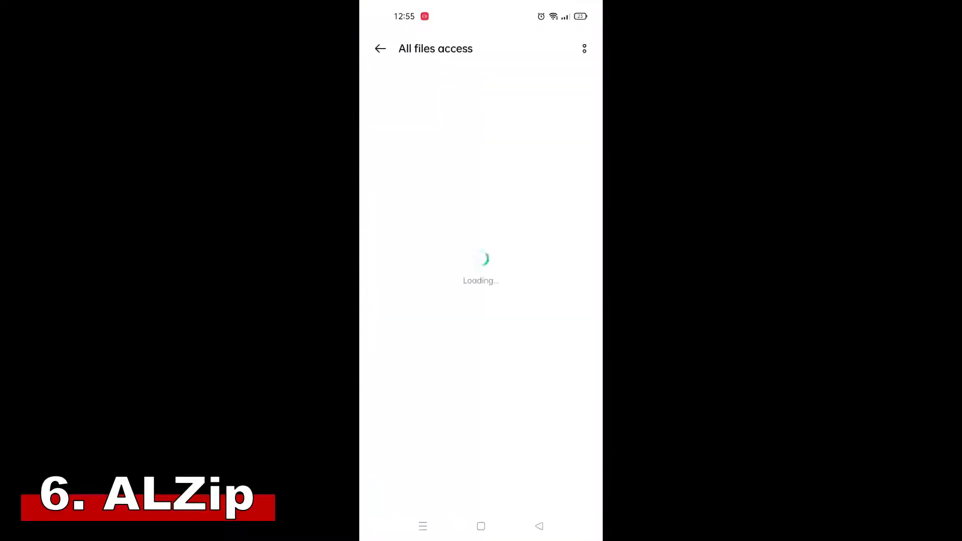
left_click(421, 86)
left_click(574, 156)
left_click(538, 526)
Try ALZip's list layout, folder multi-select and new-folder options, dismissing the new-folder prompt
left_click(572, 494)
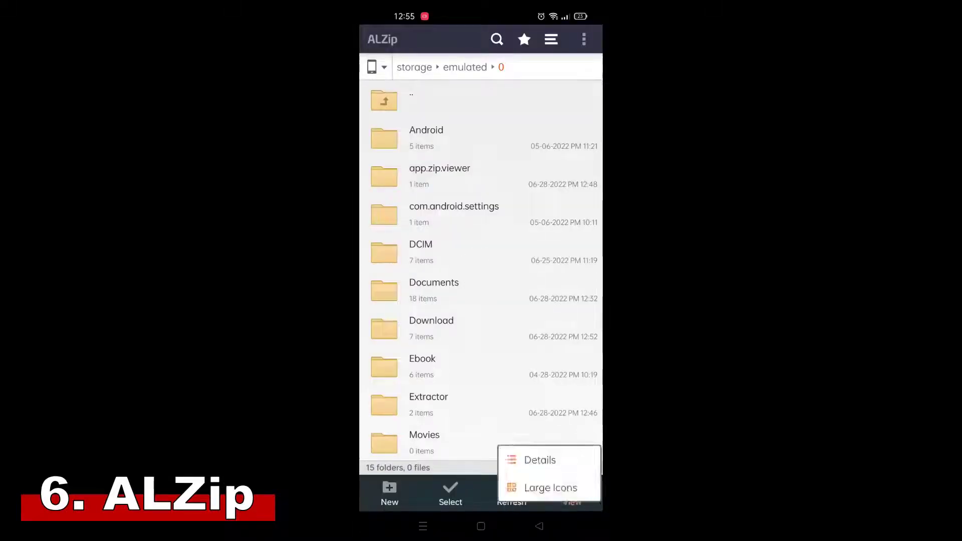
left_click(550, 488)
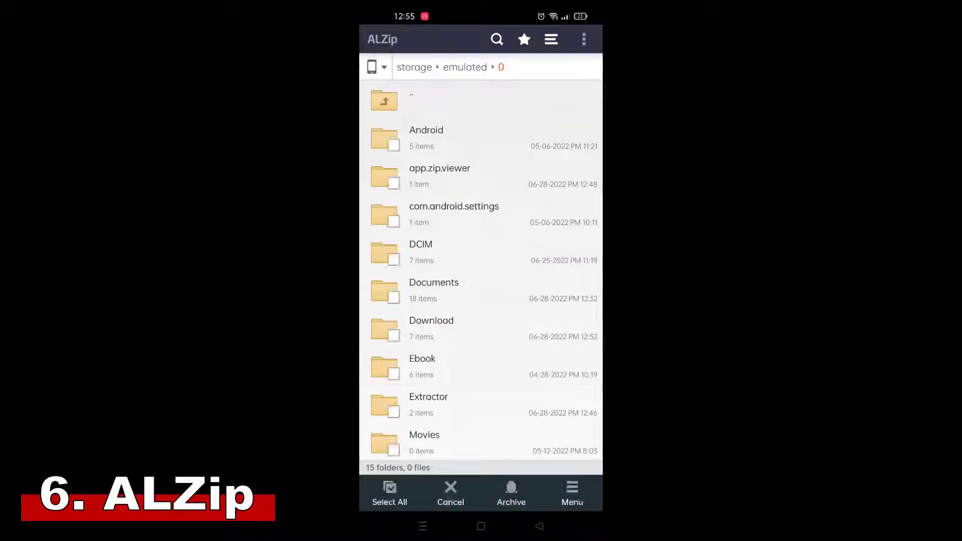
left_click_drag(393, 335, 393, 412)
left_click(450, 494)
scroll(481, 300, "down", 3)
left_click(390, 493)
left_click(432, 308)
scroll(481, 270, "up", 2)
Browse into Download, close an ad popup, and return up to the Download folder
left_click(431, 225)
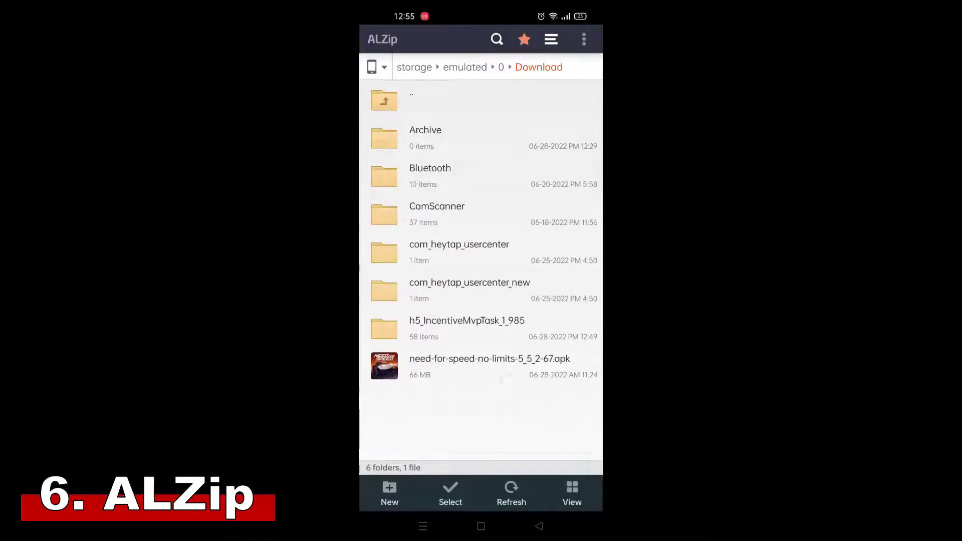
left_click(489, 366)
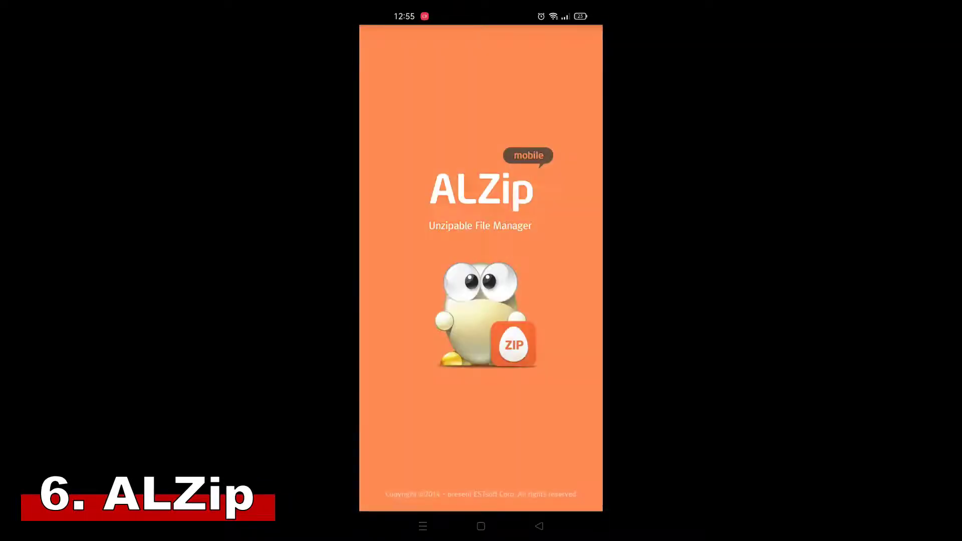
left_click(580, 94)
left_click(429, 321)
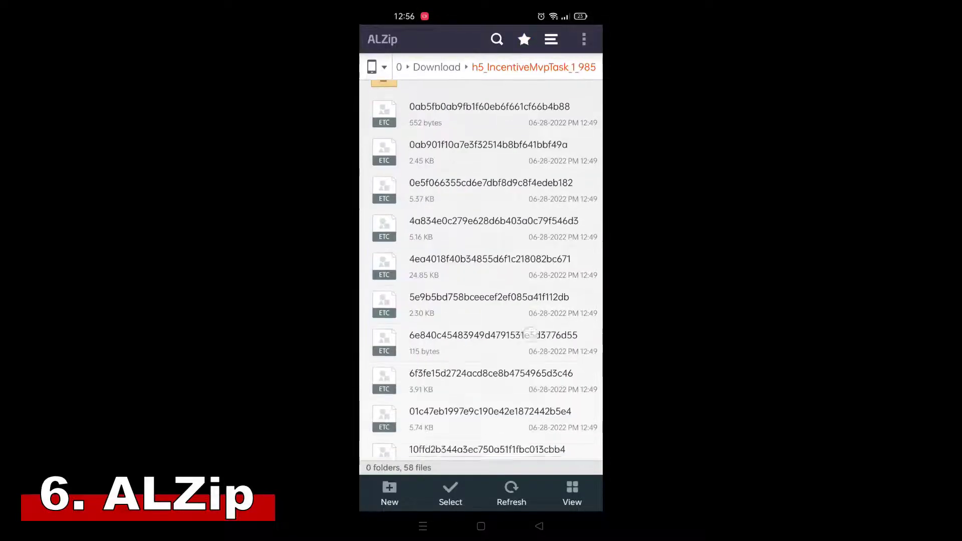
scroll(481, 271, "down", 5)
scroll(481, 270, "down", 5)
scroll(481, 271, "down", 5)
scroll(481, 271, "up", 15)
left_click(385, 100)
left_click(553, 33)
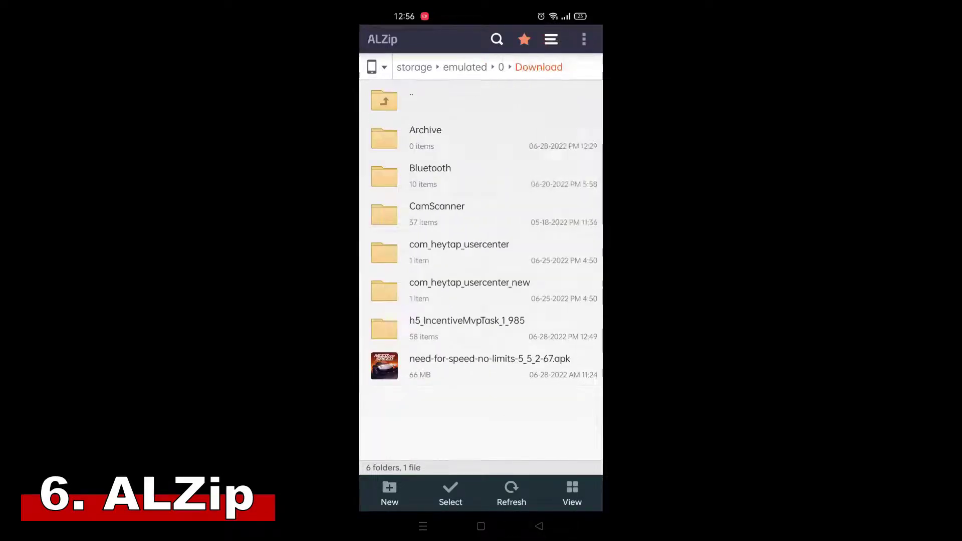
Select the h5_IncentiveMvpTask folder and choose Compress from its actions
left_click(583, 39)
left_click(466, 328)
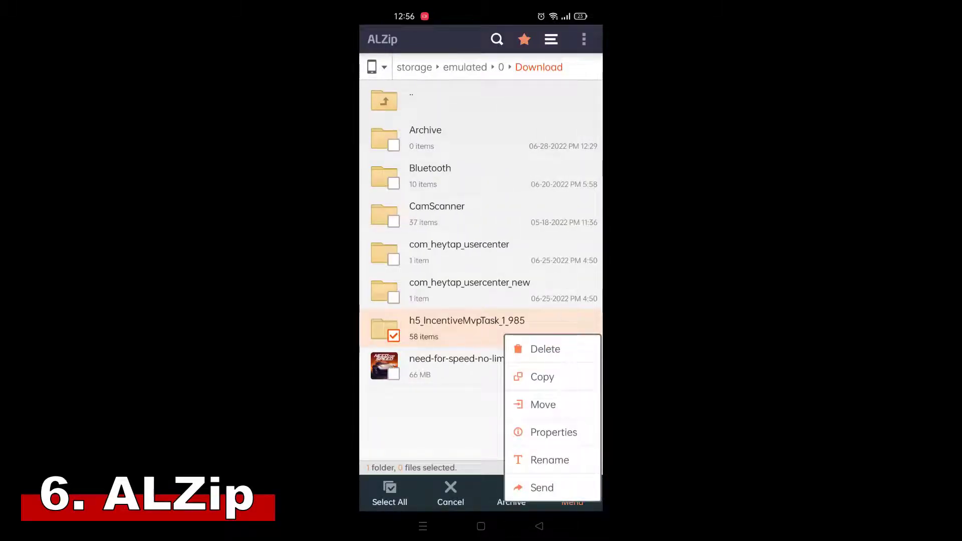
key("Escape")
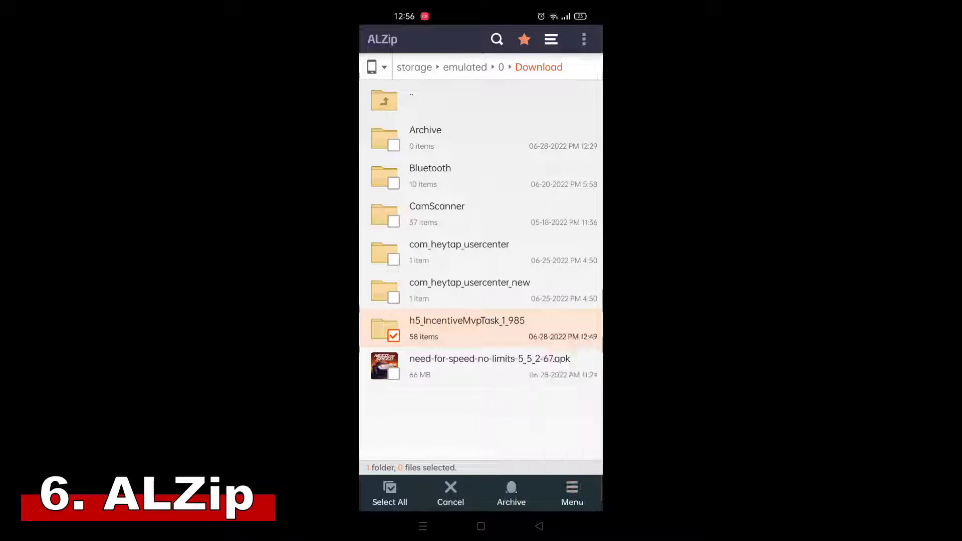
left_click(572, 492)
key("Escape")
left_click(572, 493)
left_click(527, 487)
Create password-protected test.zip with Normal compression and UTF-8 encoding
left_click(448, 231)
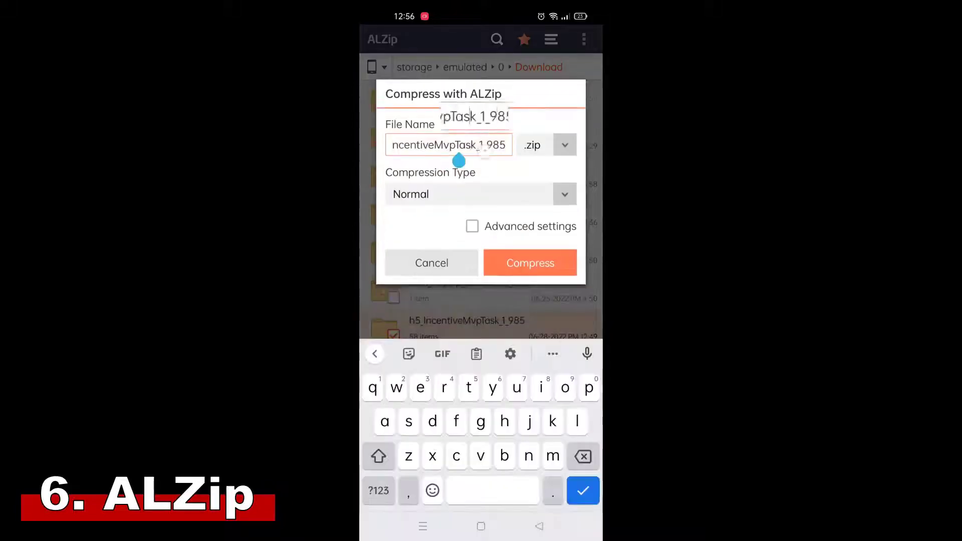
key("BackSpace")
type("test")
left_click(564, 194)
left_click(411, 308)
left_click(473, 311)
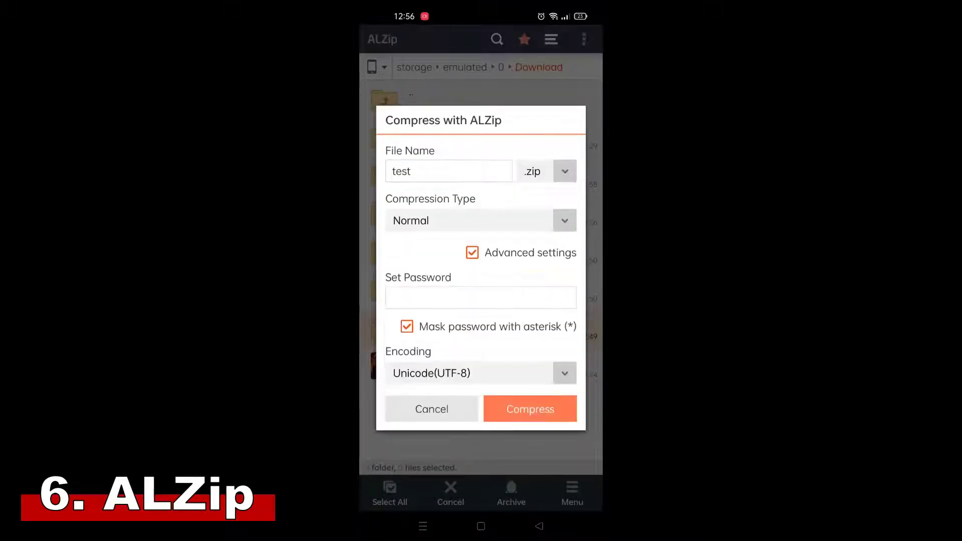
key("Return")
left_click(565, 373)
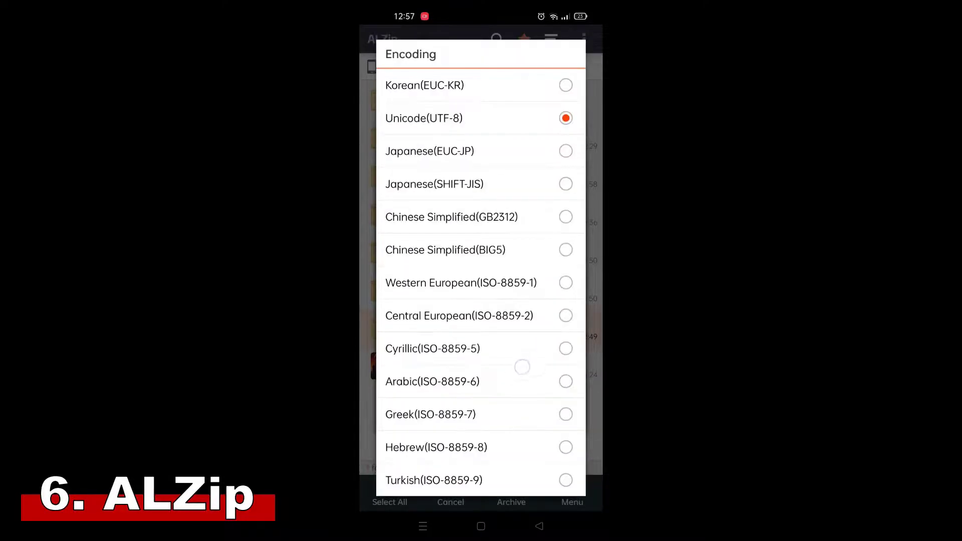
left_click(424, 118)
left_click(531, 408)
left_click(539, 527)
scroll(524, 377, "down", 1)
Return to Download, select test.zip and choose Extract
left_click(524, 376)
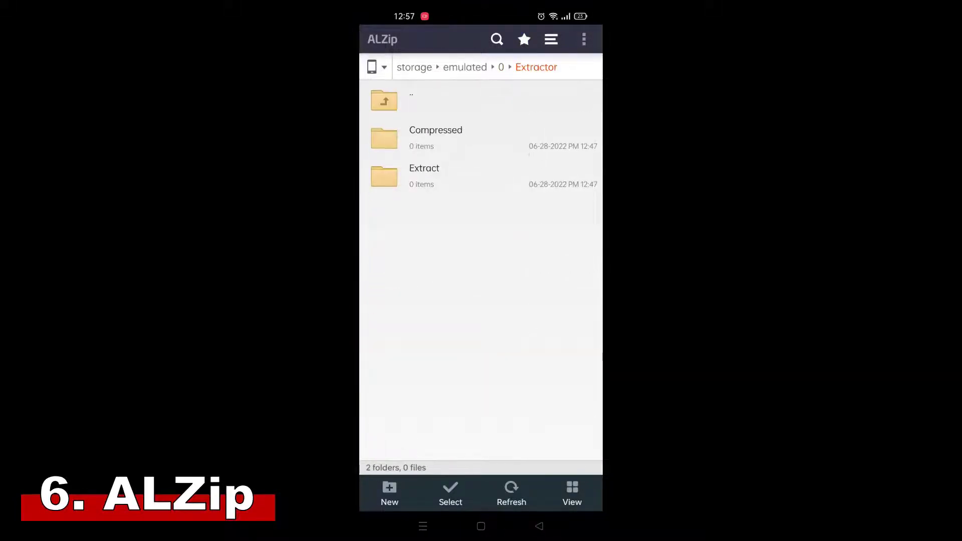
left_click(539, 526)
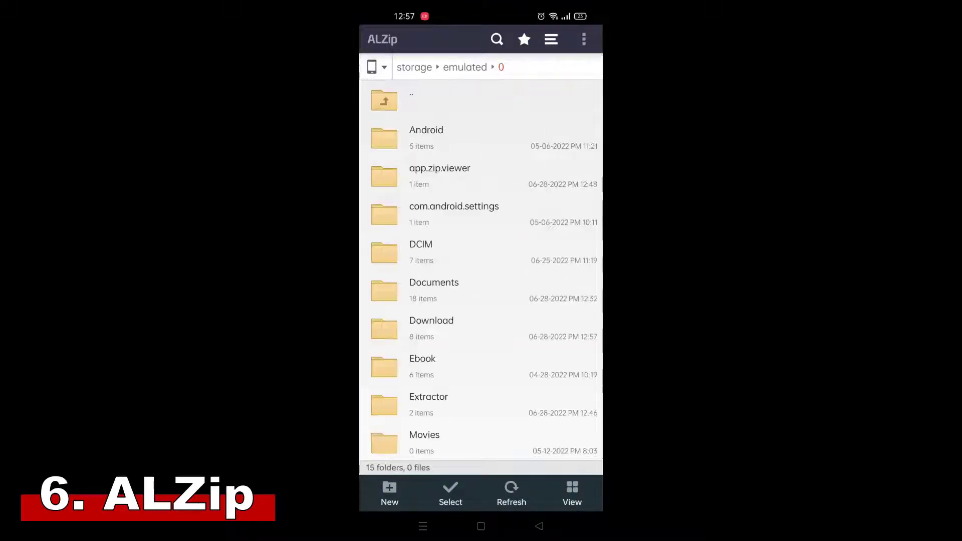
left_click(430, 328)
scroll(481, 270, "down", 10)
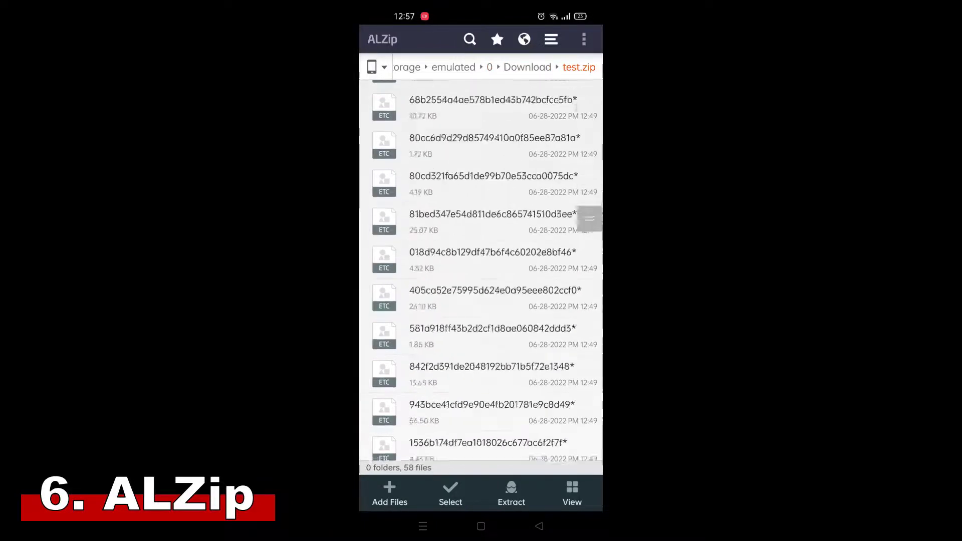
left_click(530, 66)
left_click(425, 404)
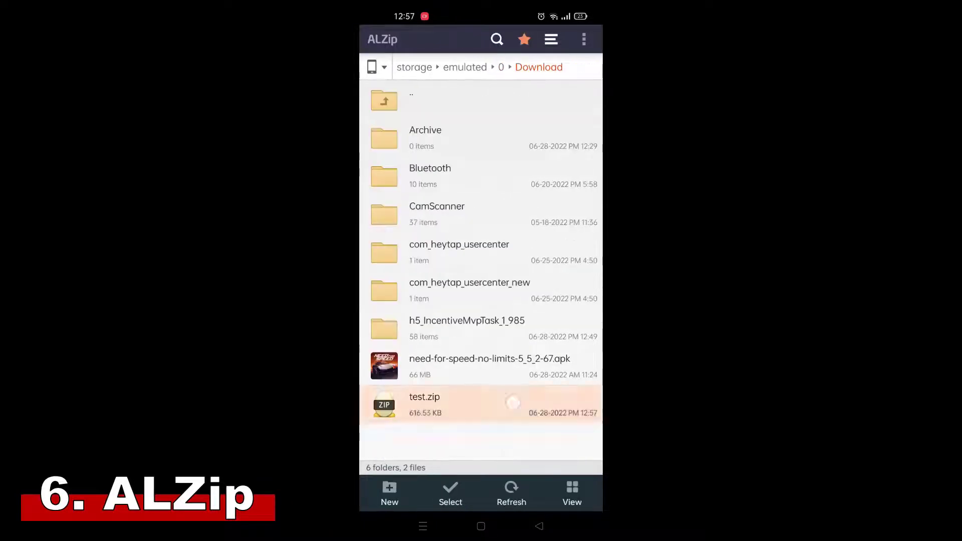
left_click(511, 492)
left_click(522, 460)
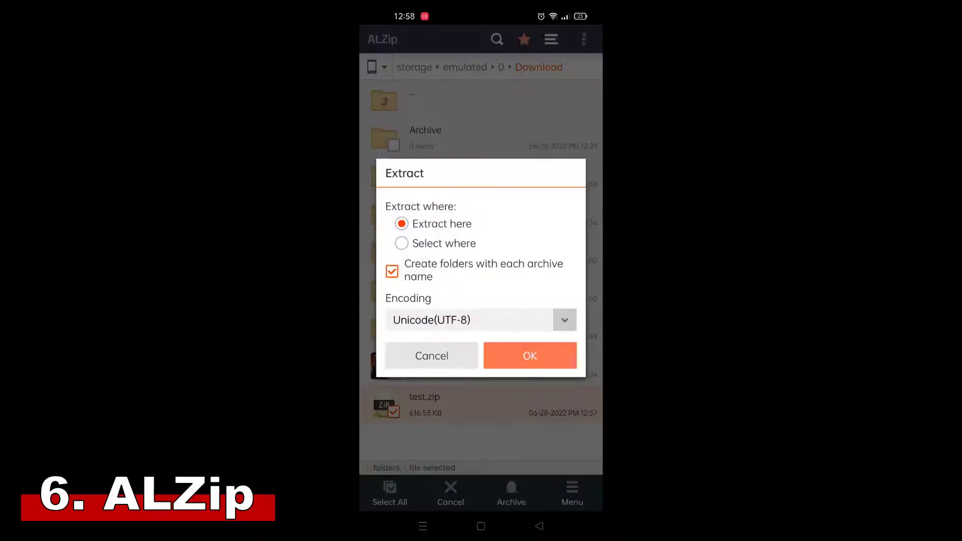
Extract test.zip with UTF-8 encoding and no per-archive folder, entering its password
left_click(392, 270)
left_click(482, 320)
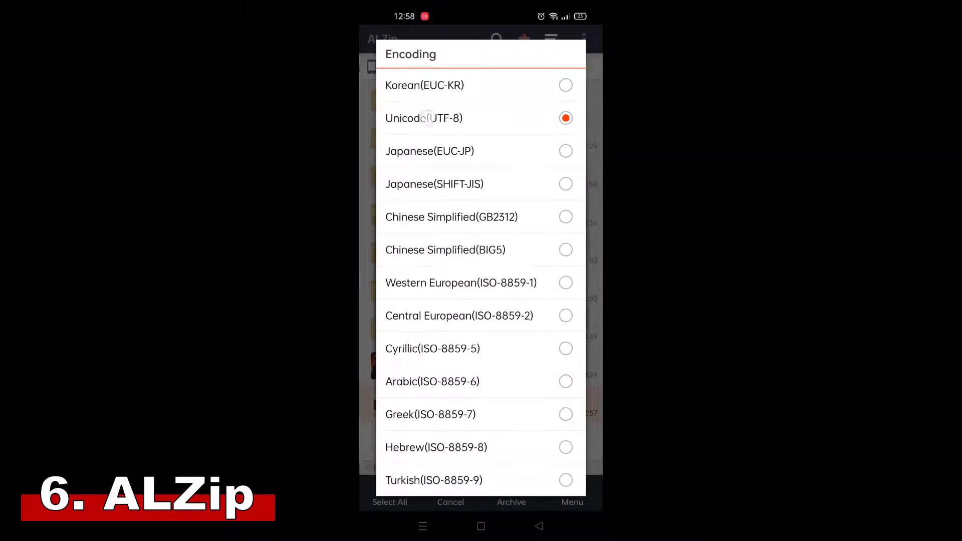
left_click(481, 119)
left_click(530, 356)
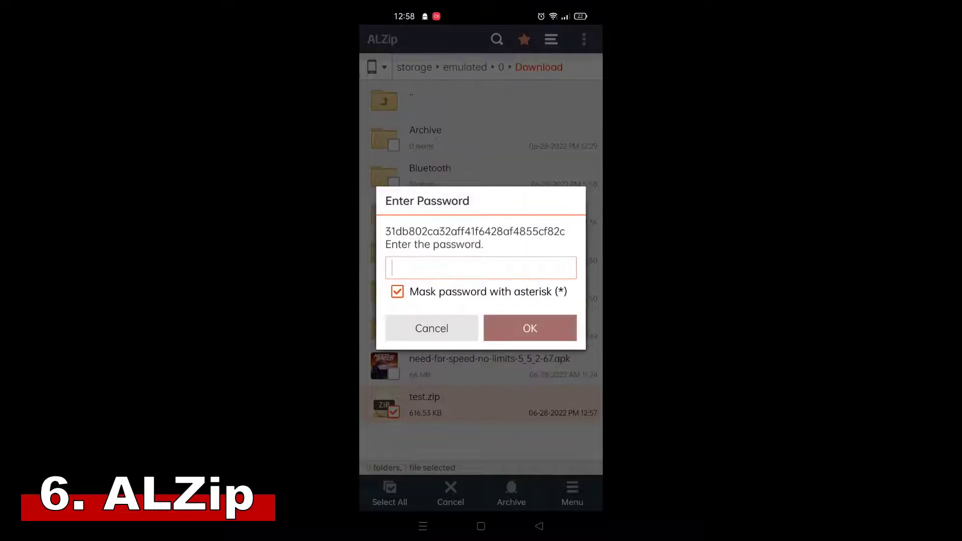
left_click(378, 490)
left_click(530, 241)
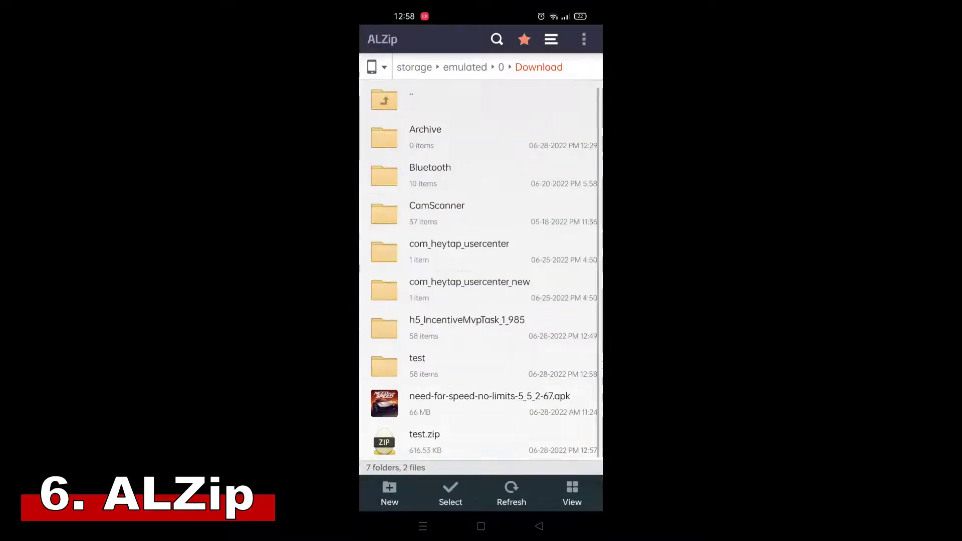
left_click(488, 366)
left_click(538, 67)
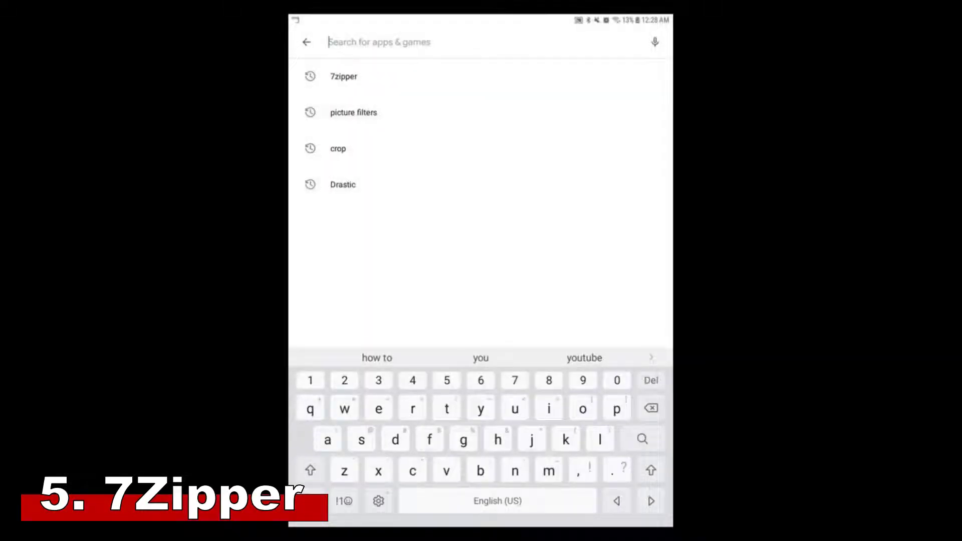
Search the Play Store for 7zipper and install 7Zipper - File Explorer
left_click(344, 76)
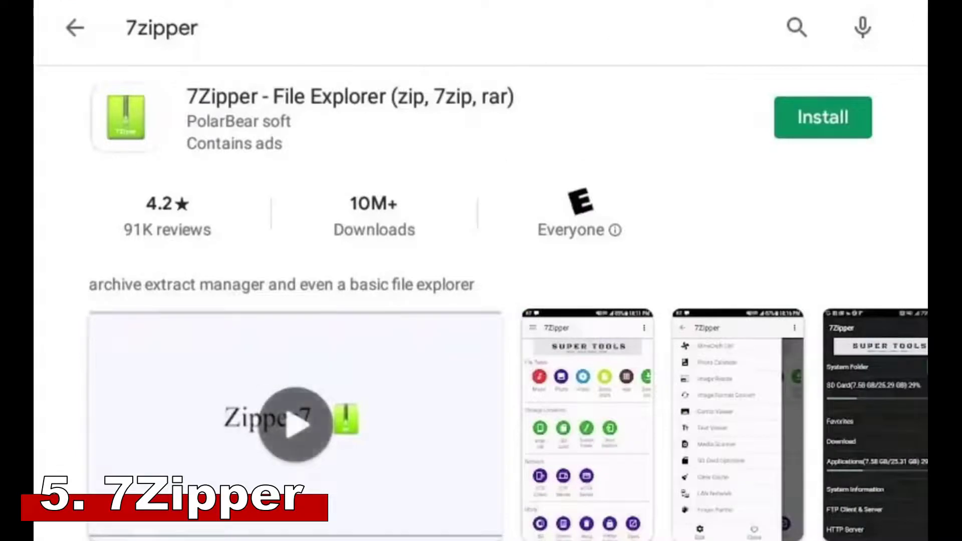
left_click(823, 117)
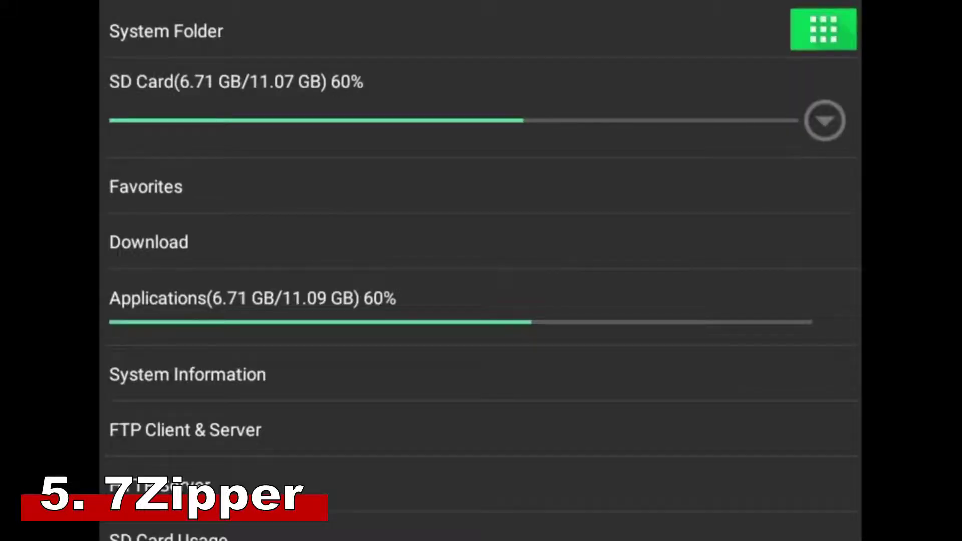
Extract Pokemon Origin Platinum.zip from Download with Create Folder on, then open the result
left_click(149, 242)
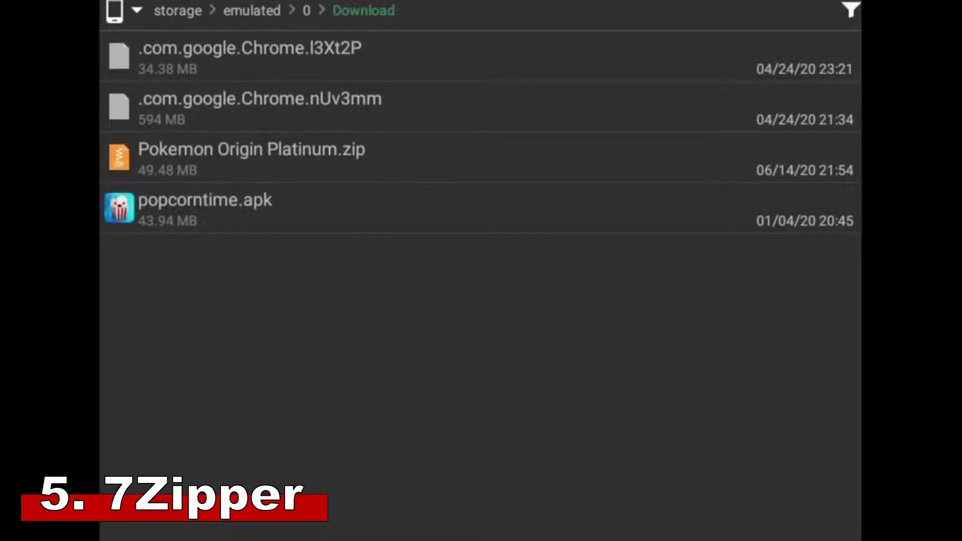
left_click(252, 158)
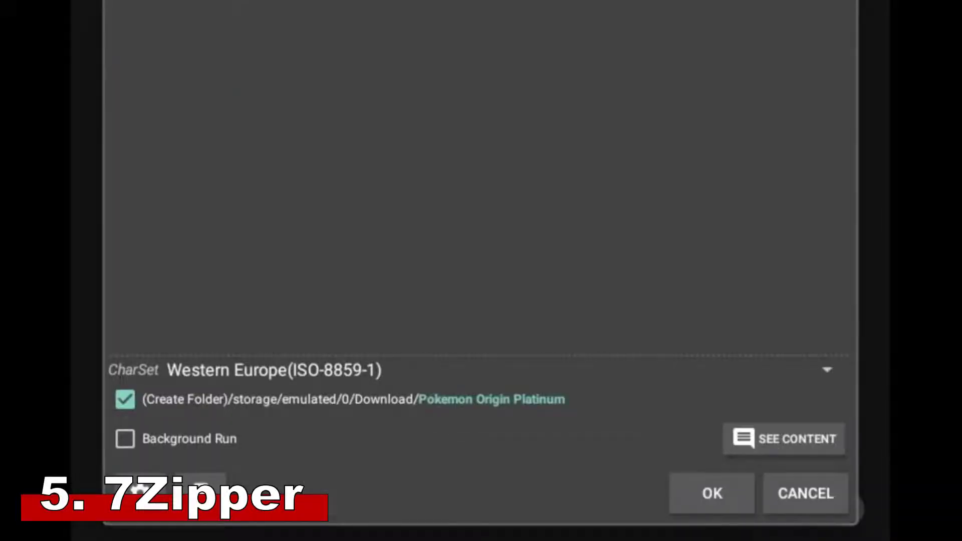
left_click(125, 399)
left_click(124, 400)
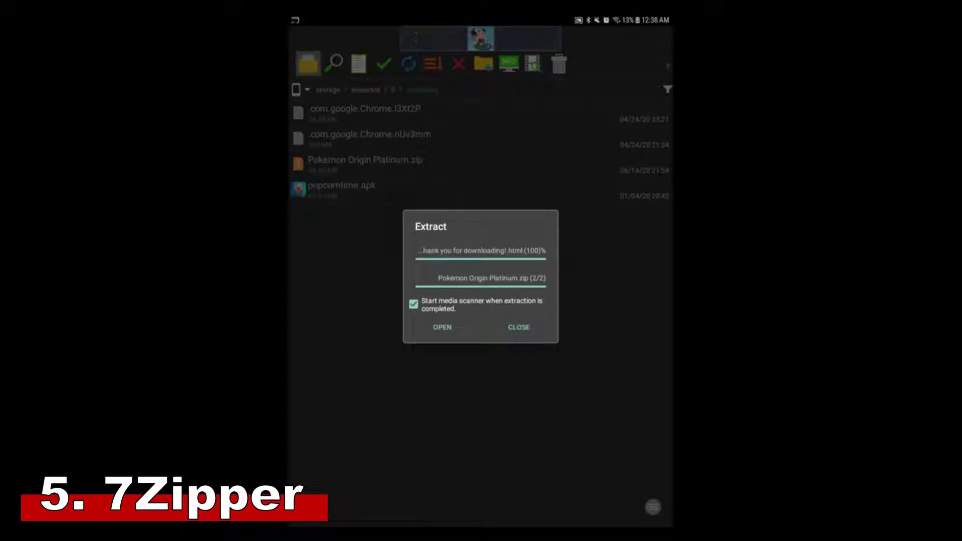
left_click(442, 328)
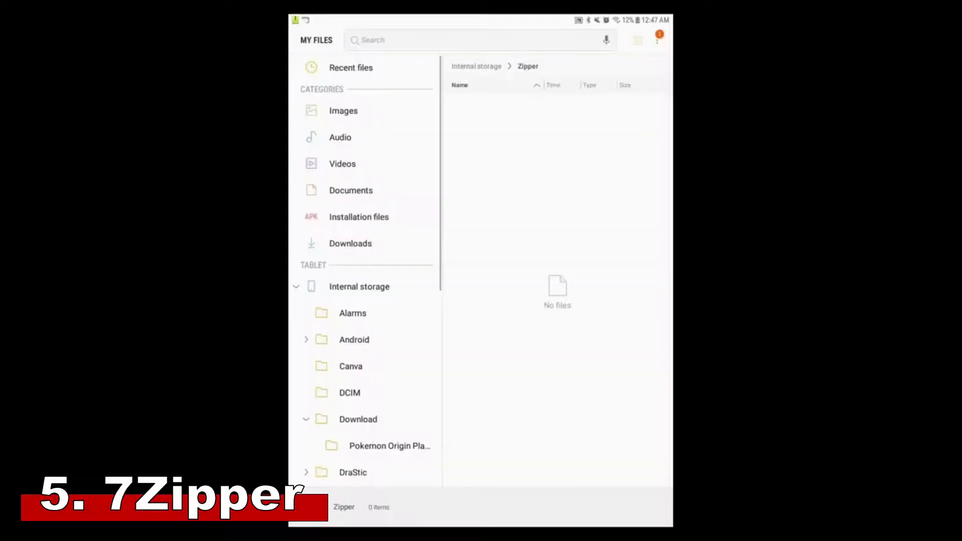
Delete Pokemon Origin Platinum.zip from the Download folder in My Files
left_click(358, 419)
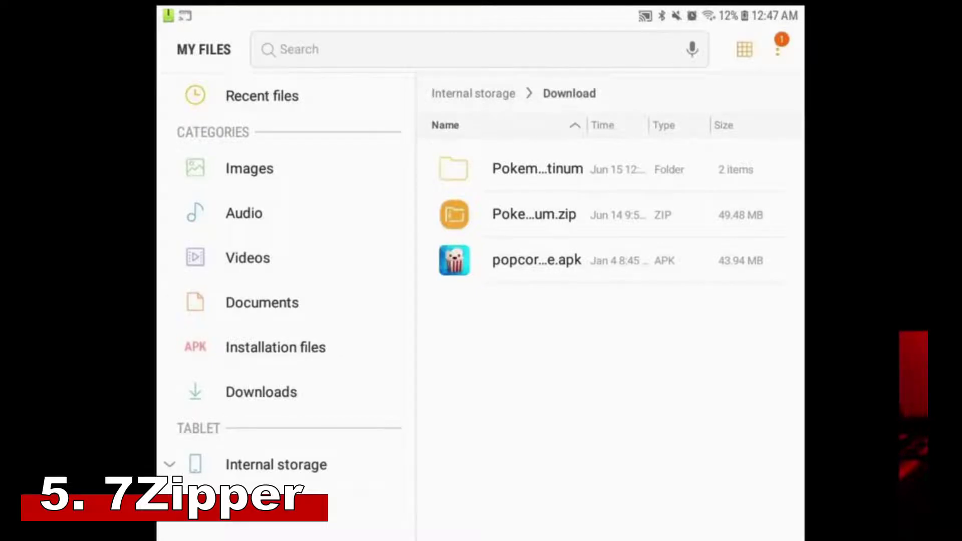
left_click(534, 214)
left_click(736, 50)
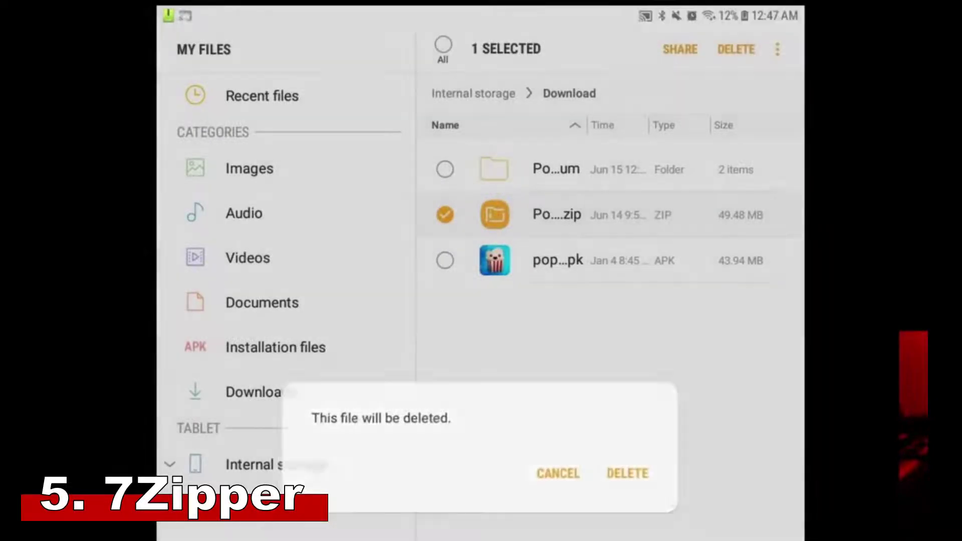
left_click(631, 473)
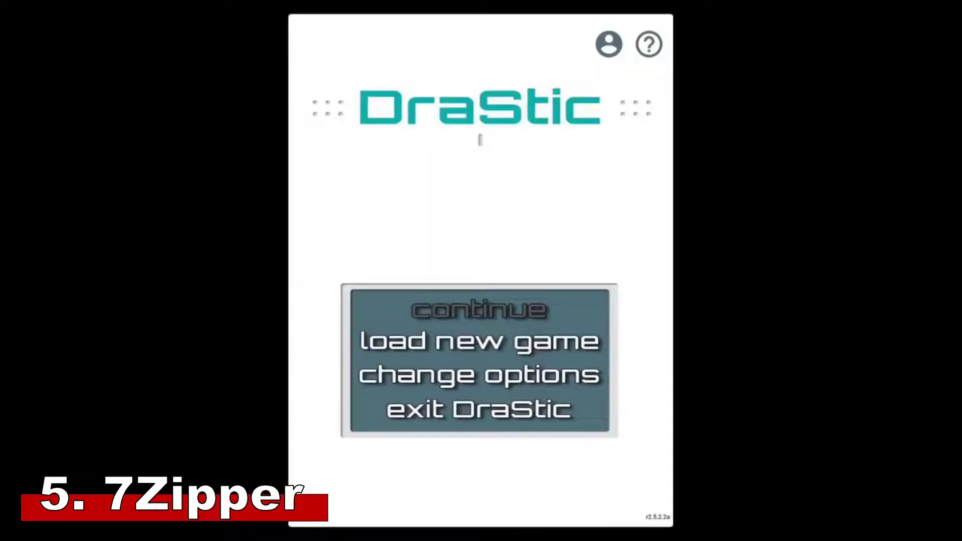
Load the game from Download/Pokemon Origin Platinum in DraStic and start it
left_click(479, 342)
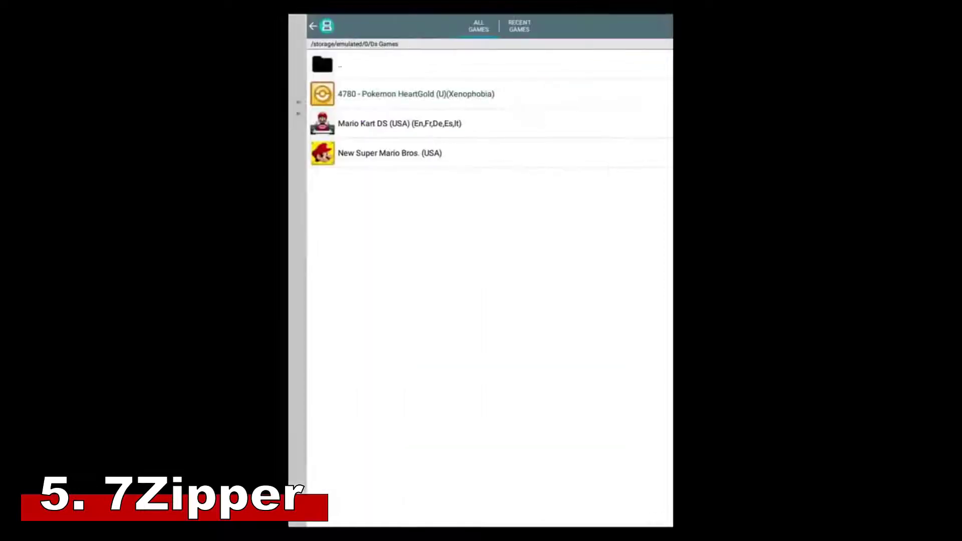
left_click(321, 65)
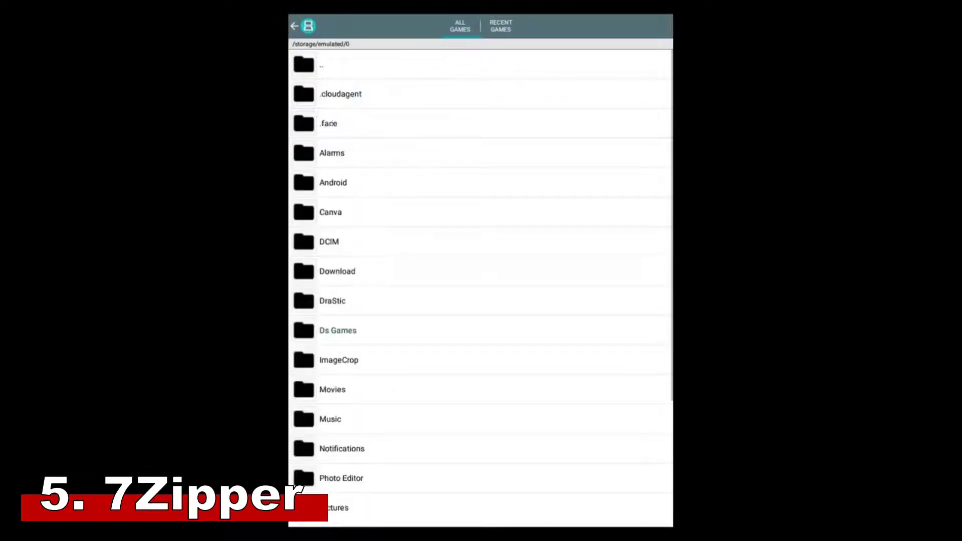
left_click(336, 271)
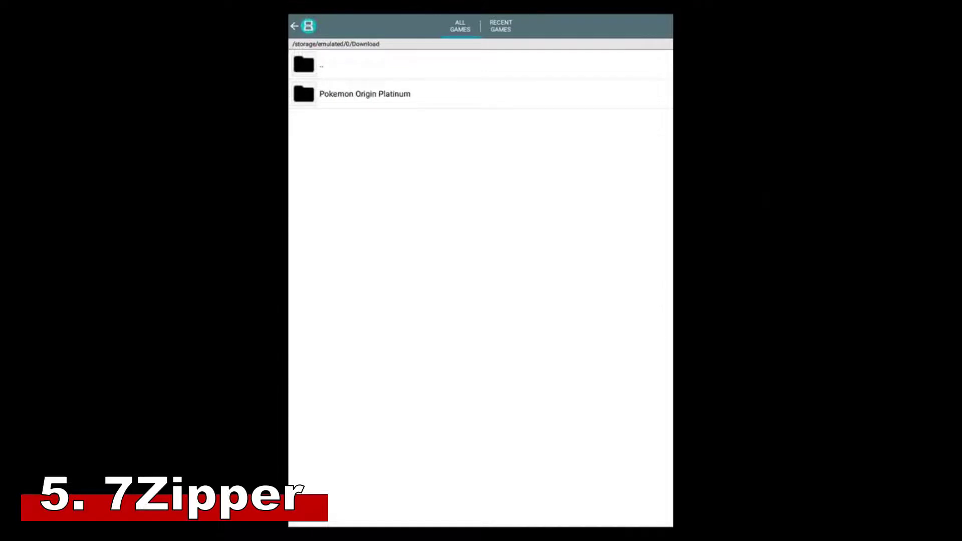
left_click(364, 94)
left_click(373, 95)
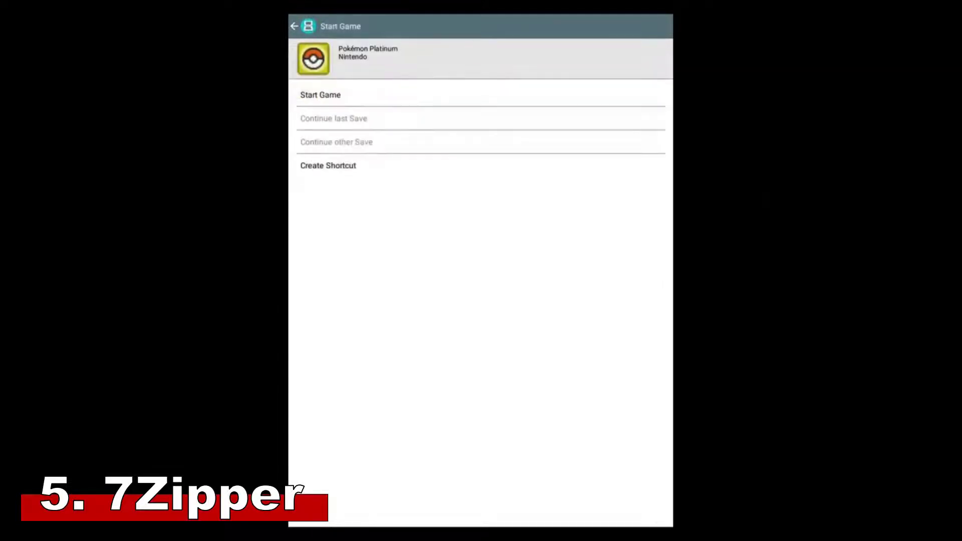
left_click(321, 95)
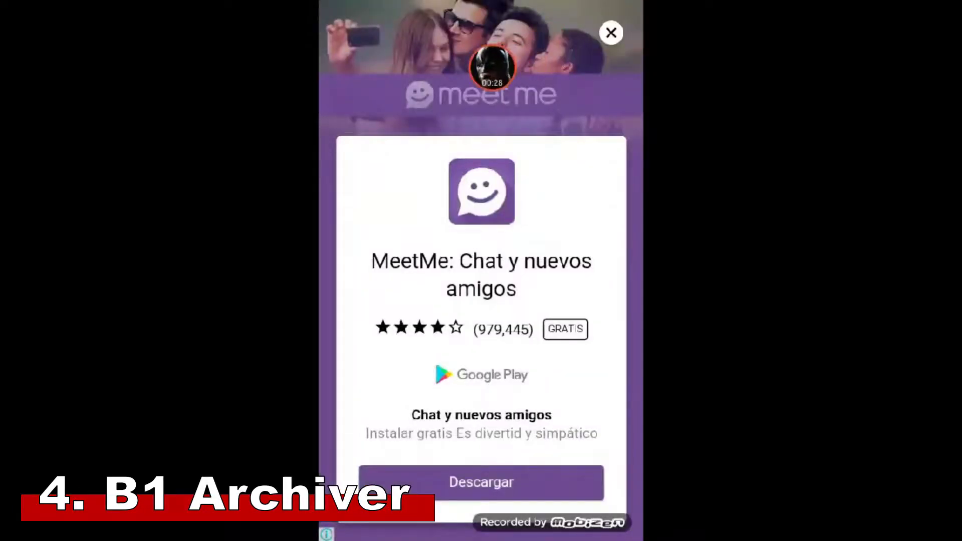
Close the MeetMe ad, back out of Download's action menu, then open Download
left_click(610, 33)
scroll(481, 301, "down", 2)
scroll(481, 301, "up", 1)
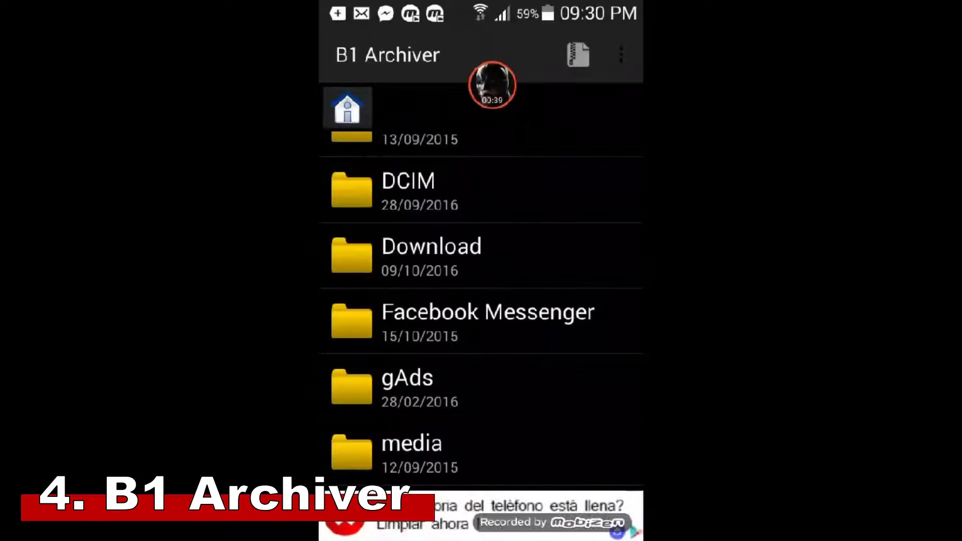
scroll(481, 300, "down", 1)
left_click(428, 225)
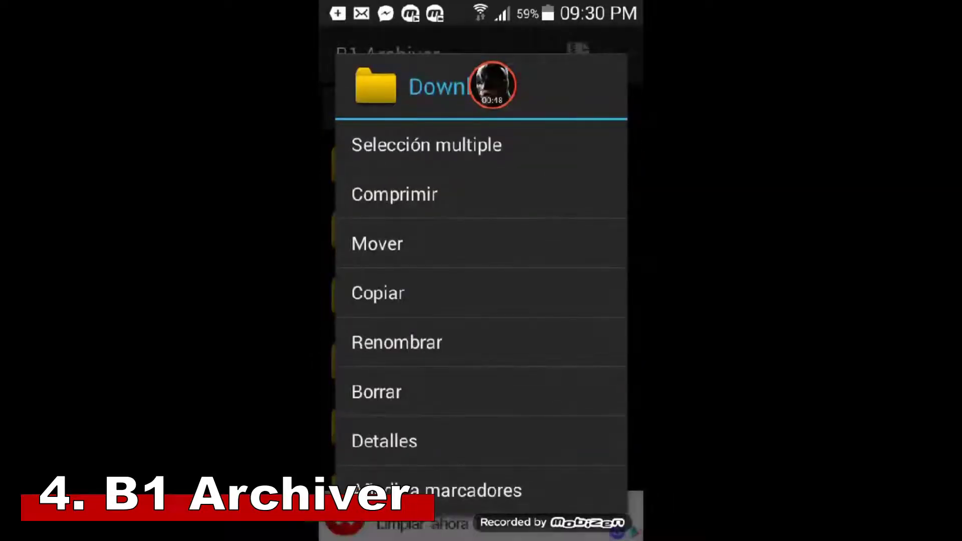
key("Escape")
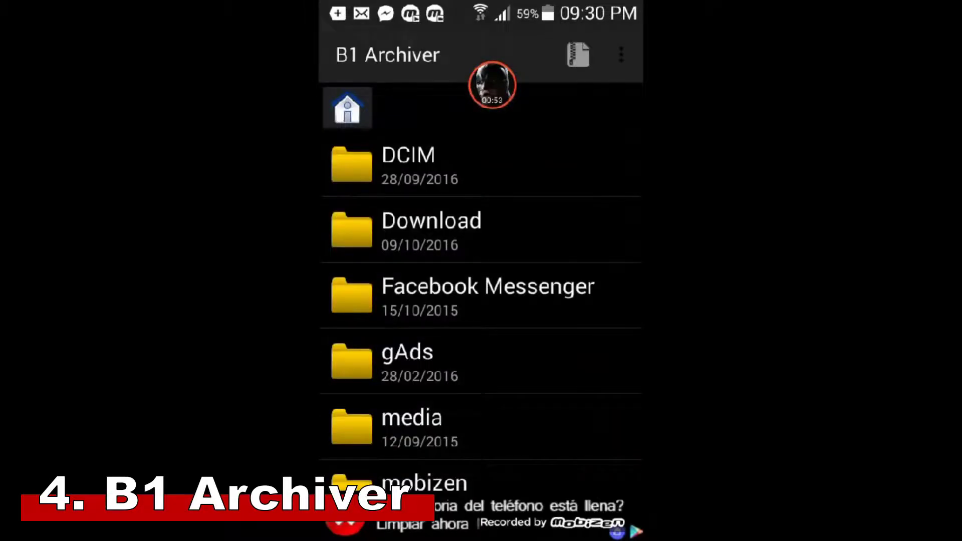
scroll(482, 300, "up", 2)
left_click(428, 350)
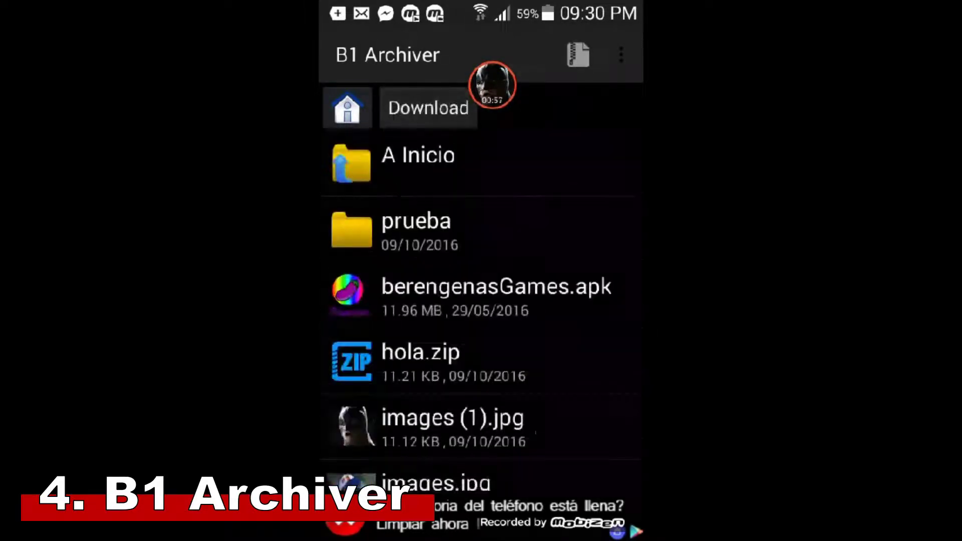
scroll(481, 300, "down", 2)
Compress images (1).jpg to images (1).zip, then decline the rating prompt
left_click(451, 286)
left_click(396, 174)
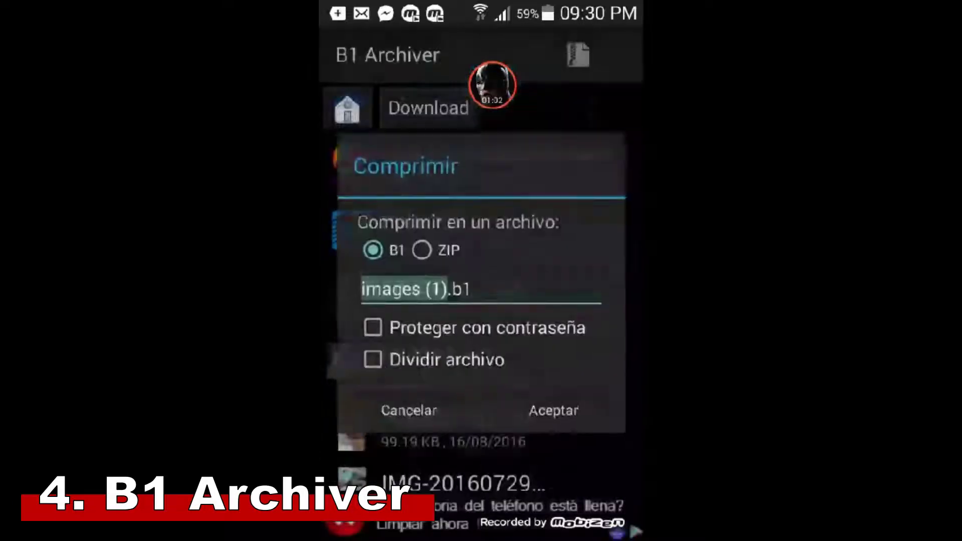
left_click(449, 289)
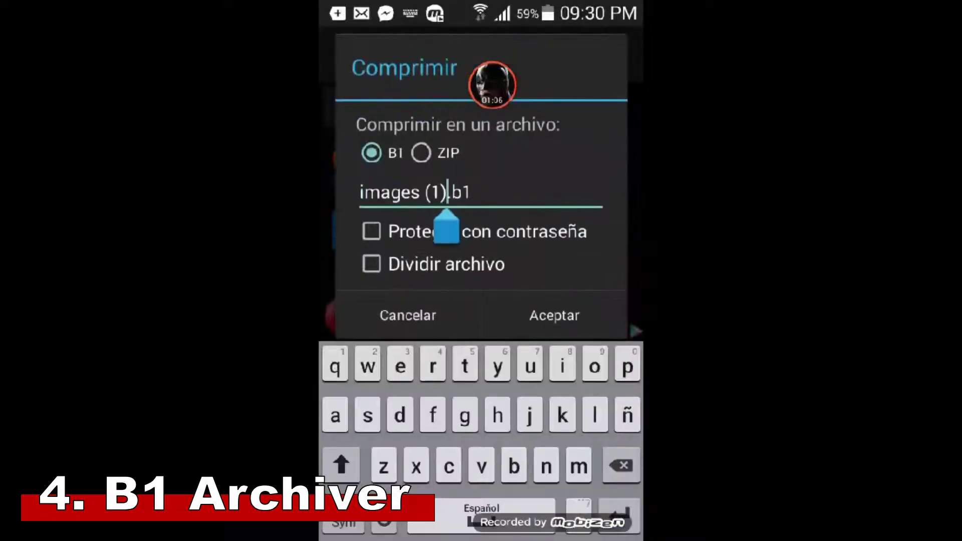
left_click(421, 153)
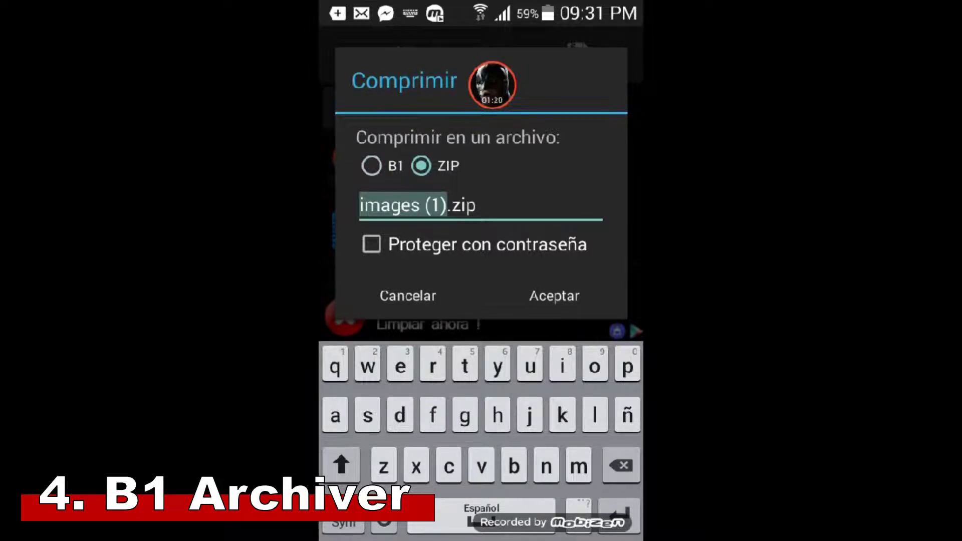
left_click(554, 296)
left_click(554, 348)
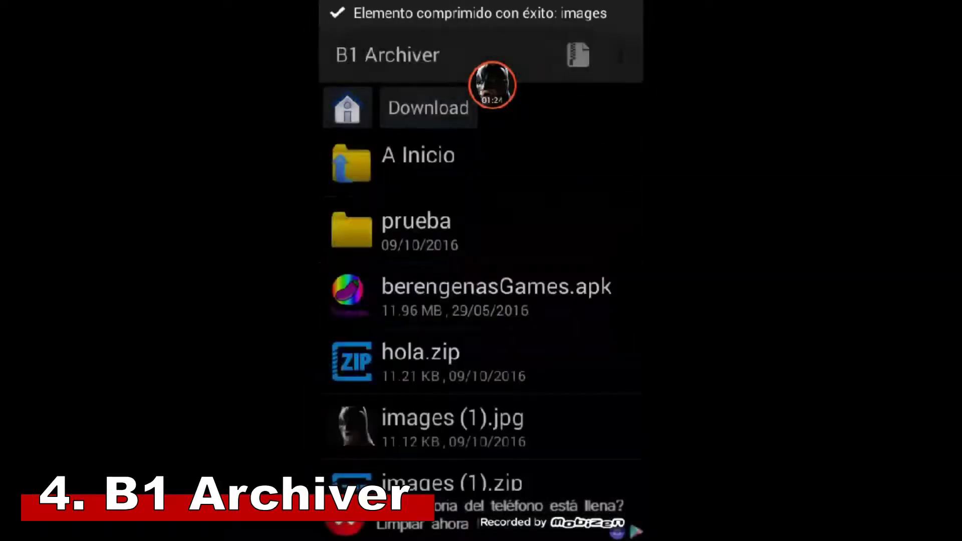
left_click(553, 318)
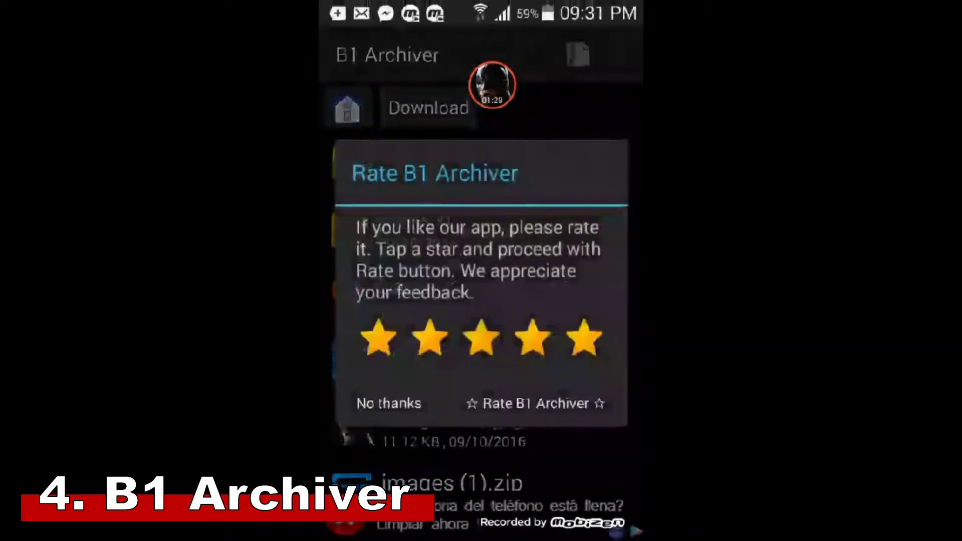
left_click(386, 402)
scroll(482, 301, "up", 3)
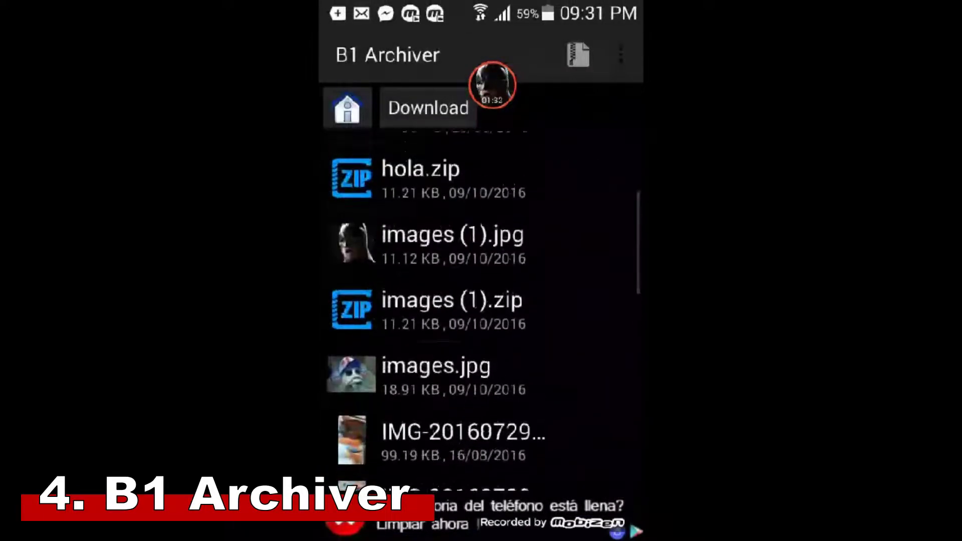
Delete images (1).jpg from the Download folder
left_click(450, 216)
scroll(481, 300, "down", 1)
left_click(376, 408)
left_click(554, 318)
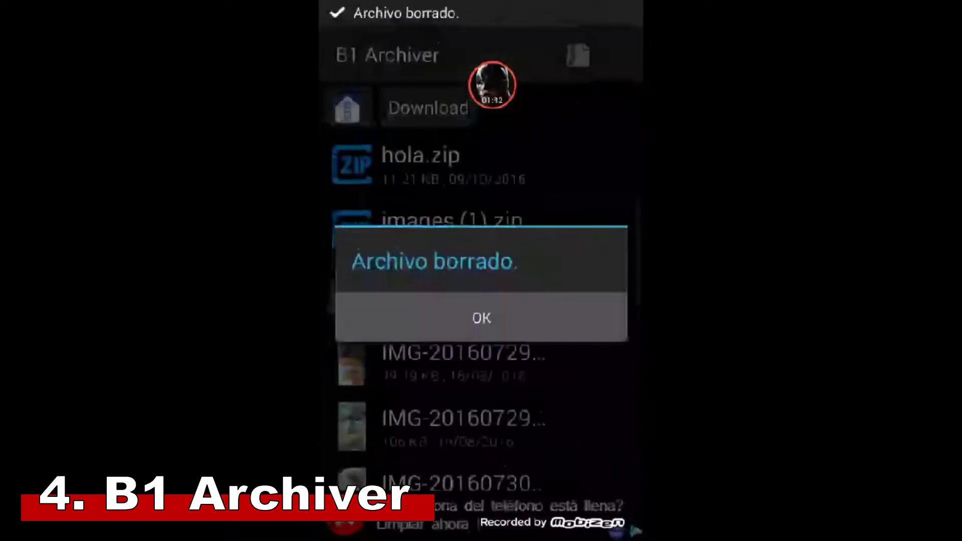
left_click(481, 316)
scroll(481, 301, "down", 2)
View images (1).zip's contents, then extract it into the Download folder
left_click(451, 316)
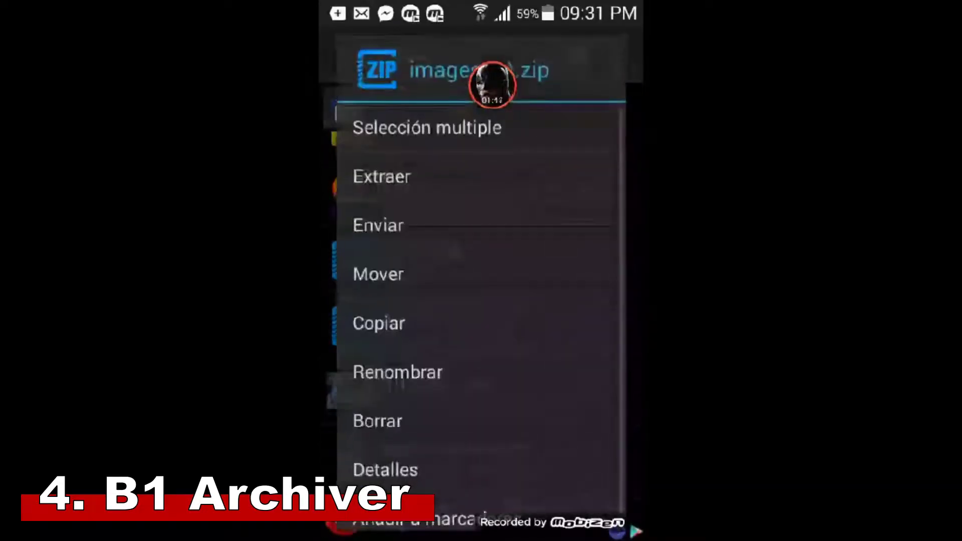
left_click(381, 176)
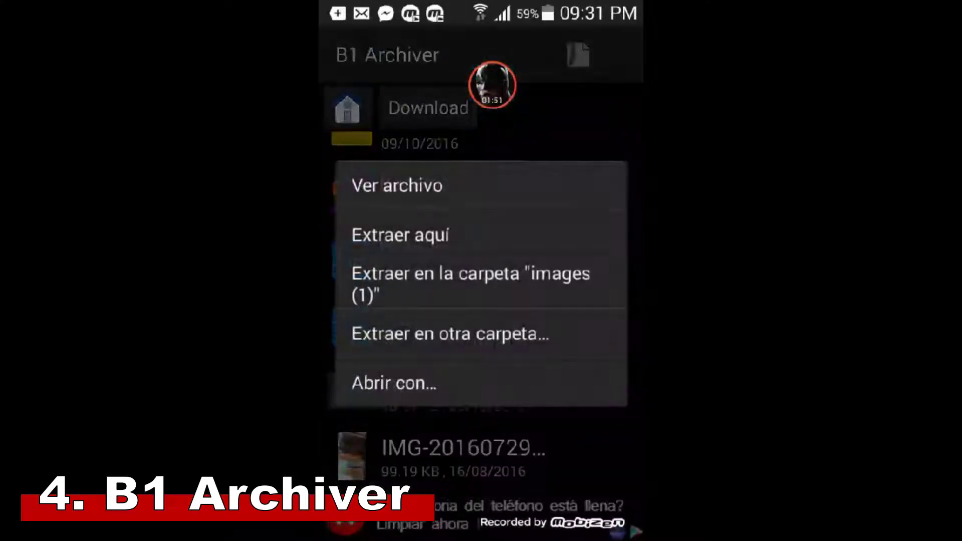
key("Escape")
scroll(481, 301, "down", 2)
scroll(481, 301, "up", 3)
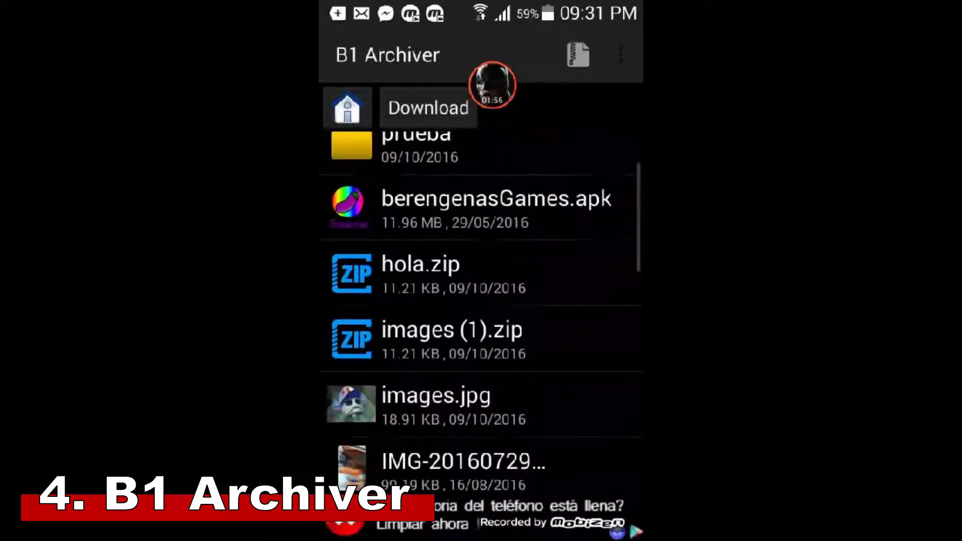
left_click(451, 338)
key("Escape")
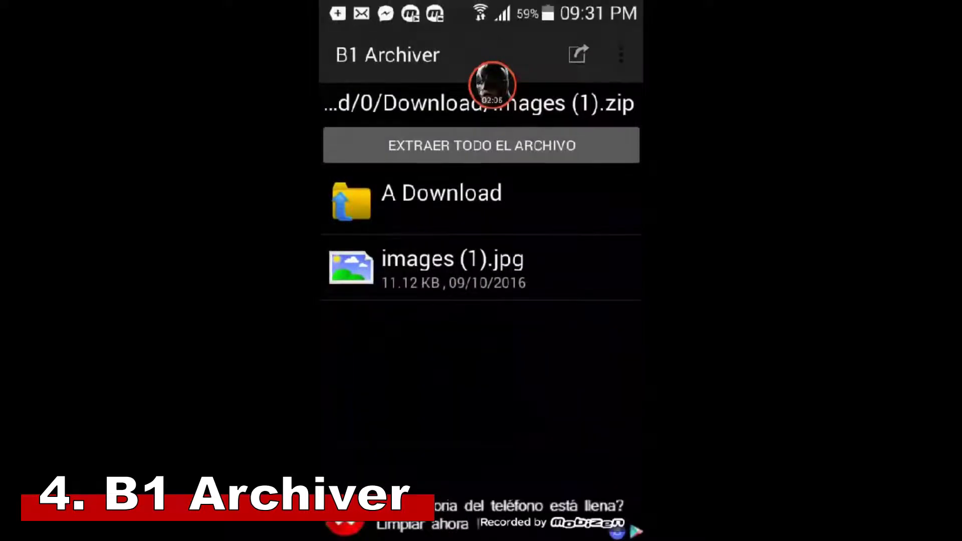
left_click(441, 193)
left_click(452, 328)
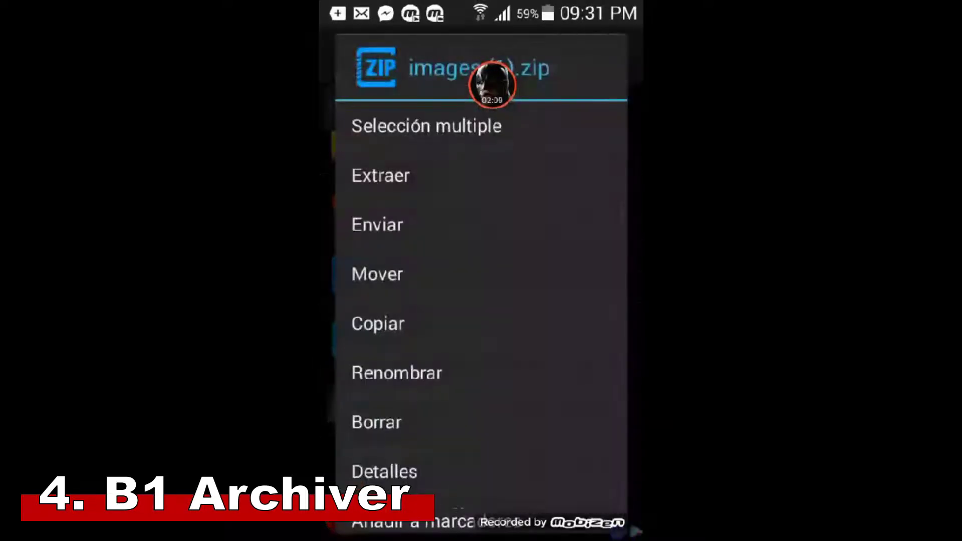
left_click(380, 175)
left_click(399, 234)
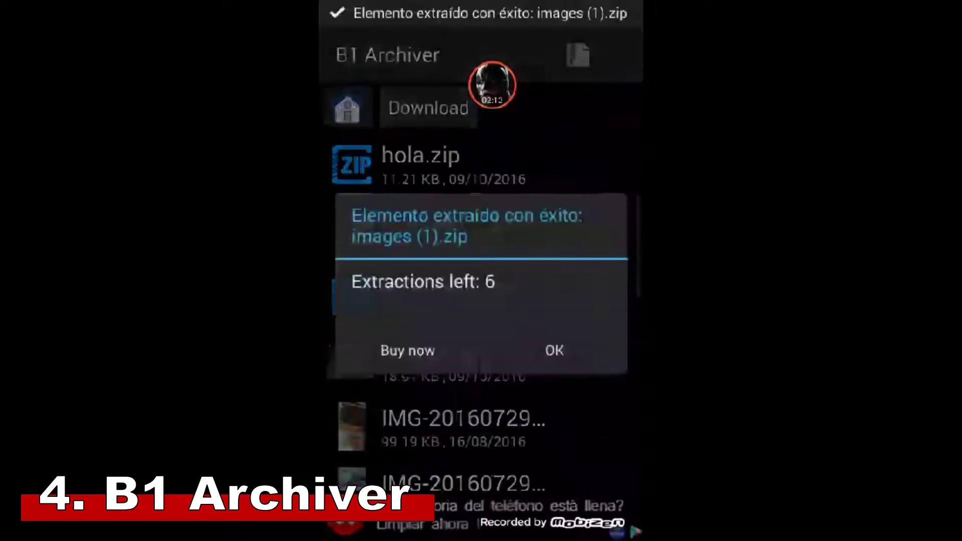
left_click(554, 349)
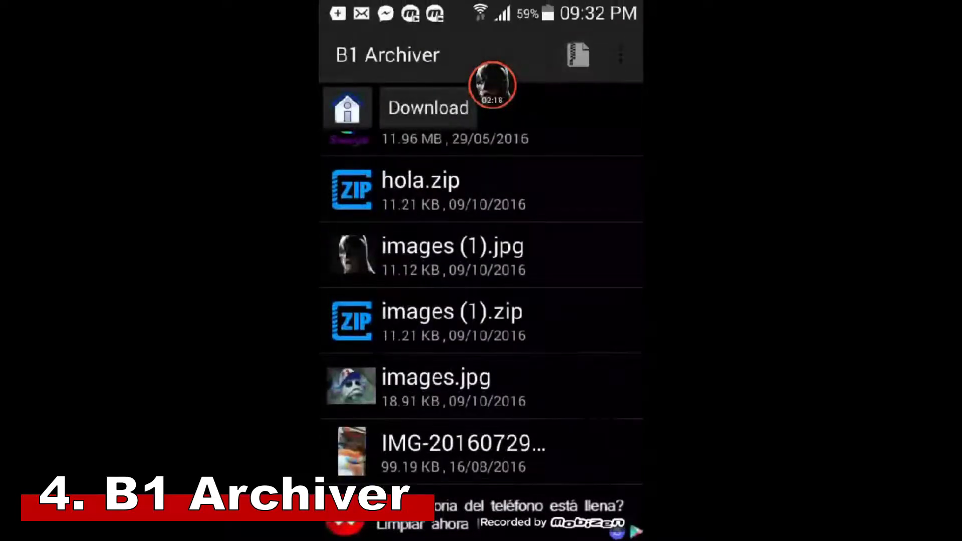
scroll(481, 300, "up", 2)
scroll(480, 300, "down", 3)
scroll(481, 301, "down", 5)
scroll(481, 302, "up", 5)
scroll(481, 301, "up", 5)
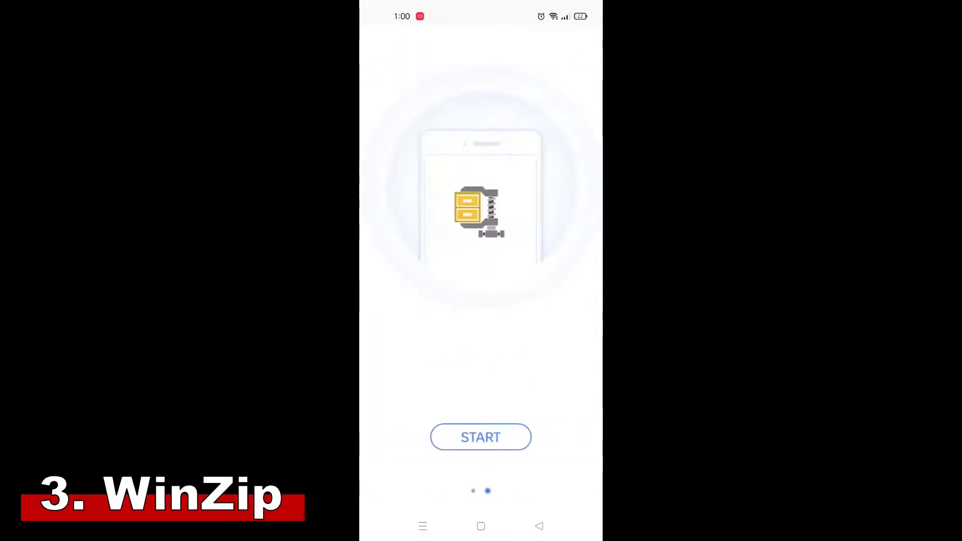
Close the premium offer and look at Clean Photo, Access from PC and Settings
left_click(581, 44)
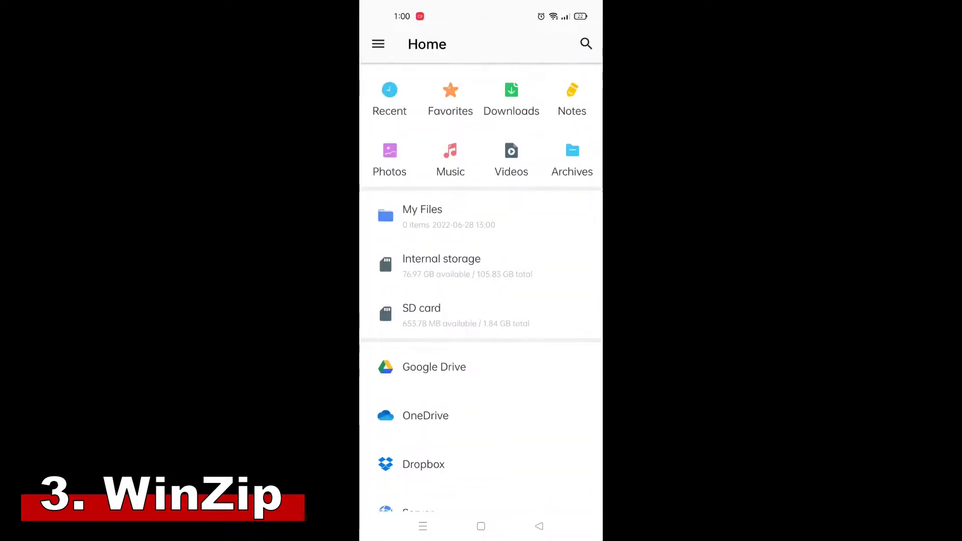
left_click(379, 44)
left_click(435, 227)
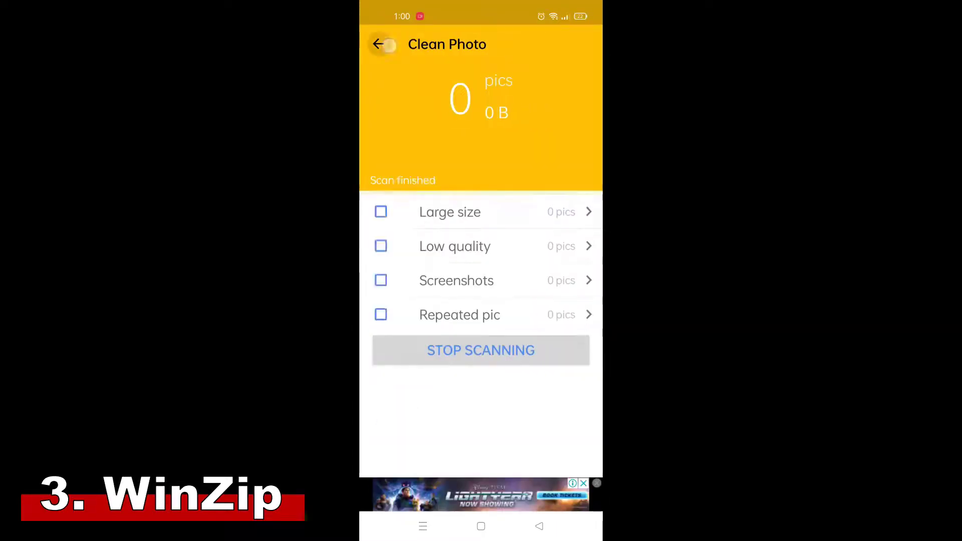
left_click(378, 44)
left_click(442, 261)
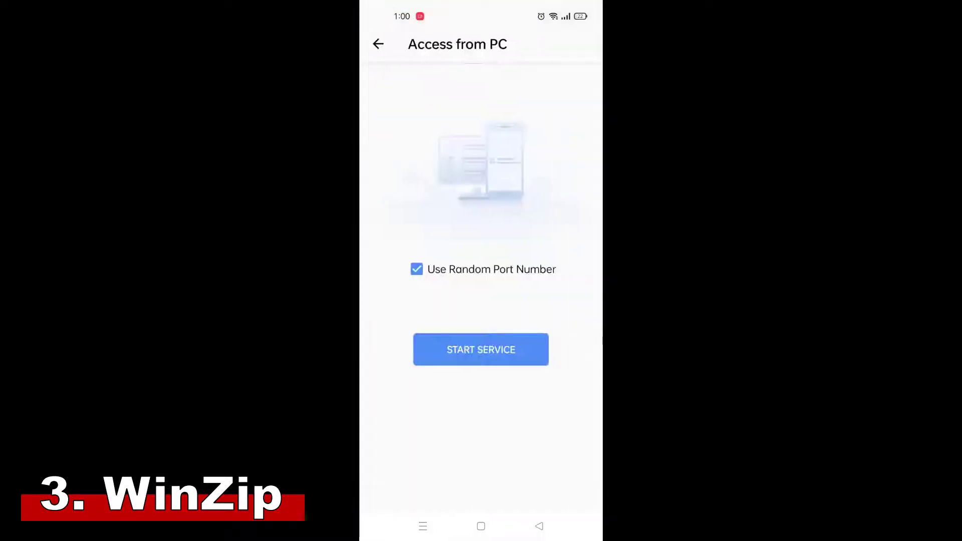
left_click(378, 43)
left_click(429, 330)
scroll(481, 301, "down", 3)
scroll(526, 309, "down", 5)
scroll(504, 290, "down", 3)
scroll(514, 331, "up", 2)
Go back to Home, browse Downloads and open the h5_IncentiveMvpTask_1_985 folder
left_click(378, 43)
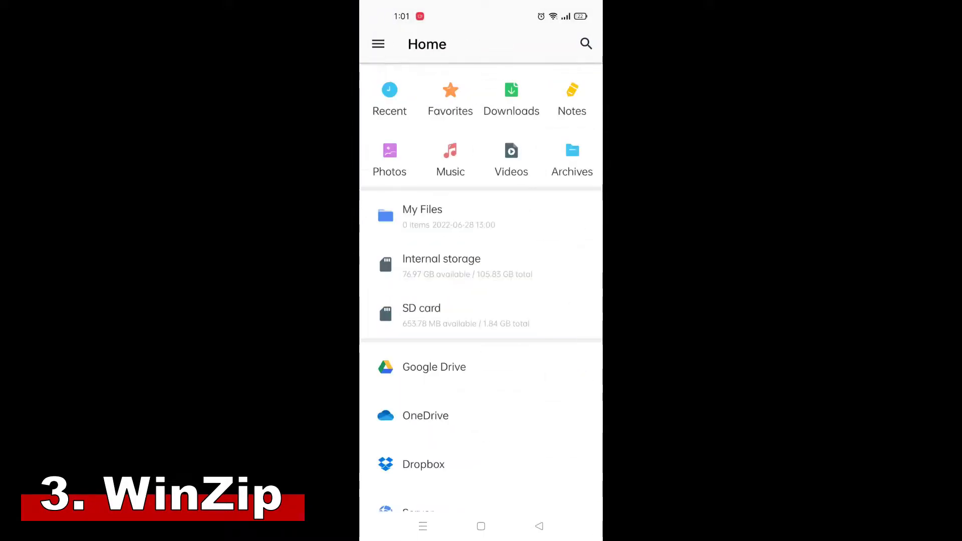
scroll(476, 408, "down", 2)
left_click(512, 98)
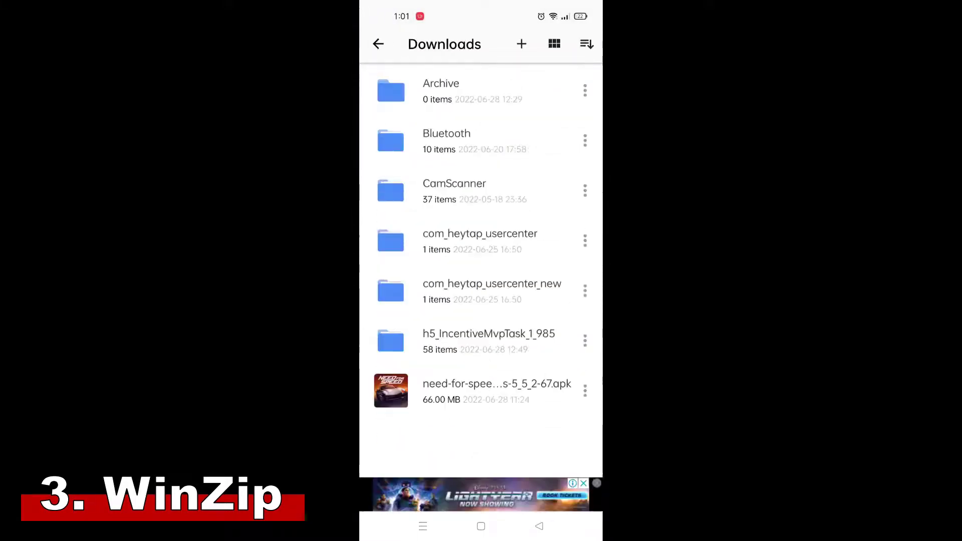
left_click(481, 391)
left_click(512, 99)
left_click(481, 341)
scroll(481, 271, "down", 5)
scroll(481, 271, "down", 5)
Switch the file view to grid and back to list, then return to Downloads
left_click(553, 44)
left_click(521, 44)
left_click(507, 300)
left_click(379, 44)
Zip h5_IncentiveMvpTask_1_985 as test.zip, declining the Premium encryption prompt
left_click(585, 338)
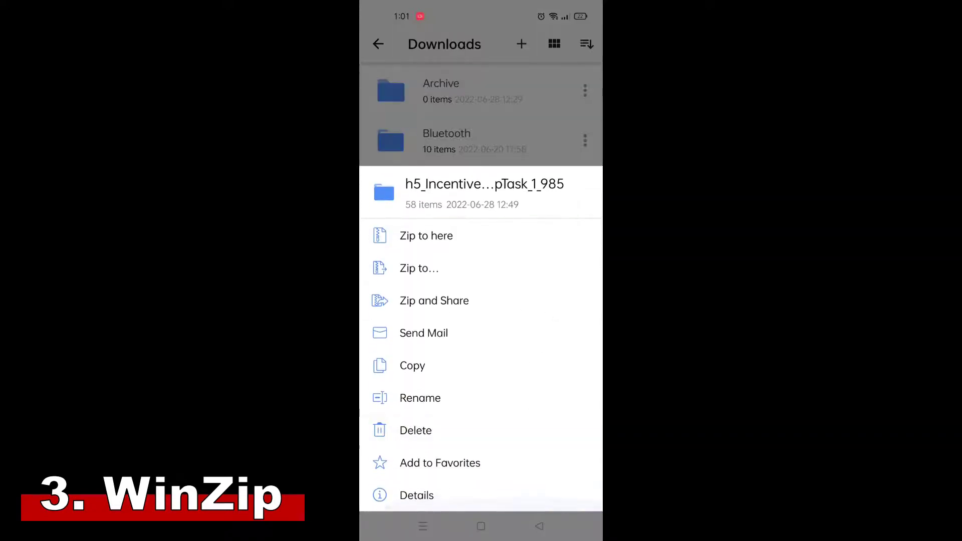
left_click_drag(533, 346, 532, 488)
left_click(585, 340)
left_click(419, 268)
type("test")
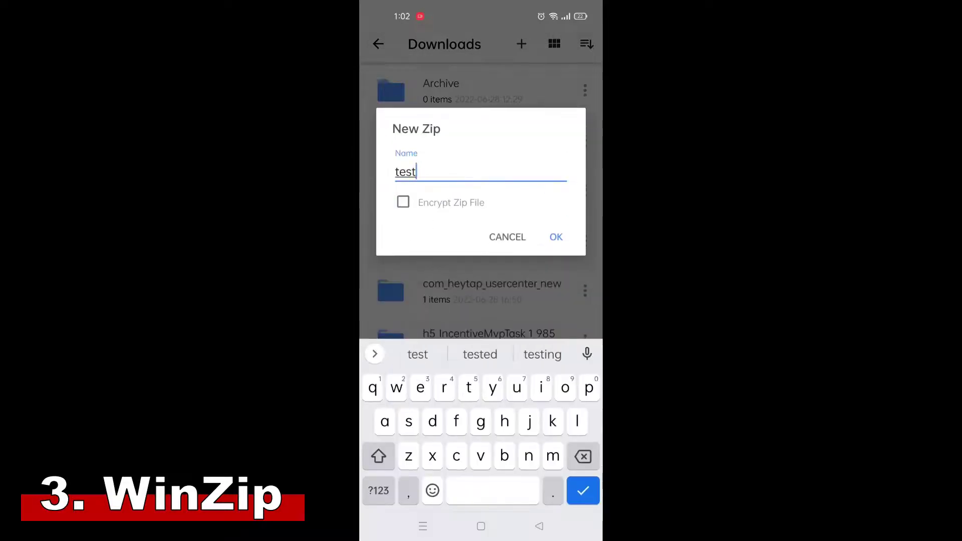
left_click(402, 202)
left_click(581, 43)
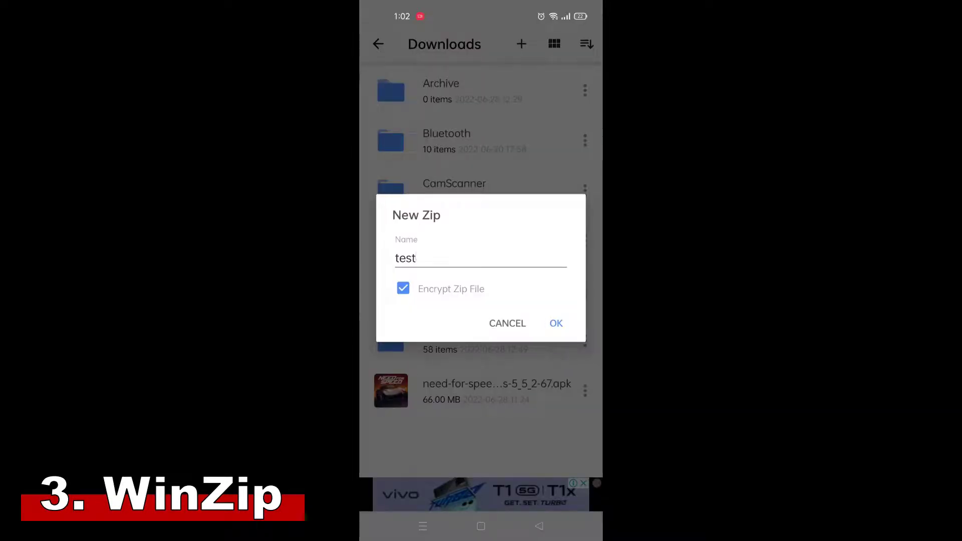
left_click(556, 323)
left_click(553, 303)
left_click(406, 172)
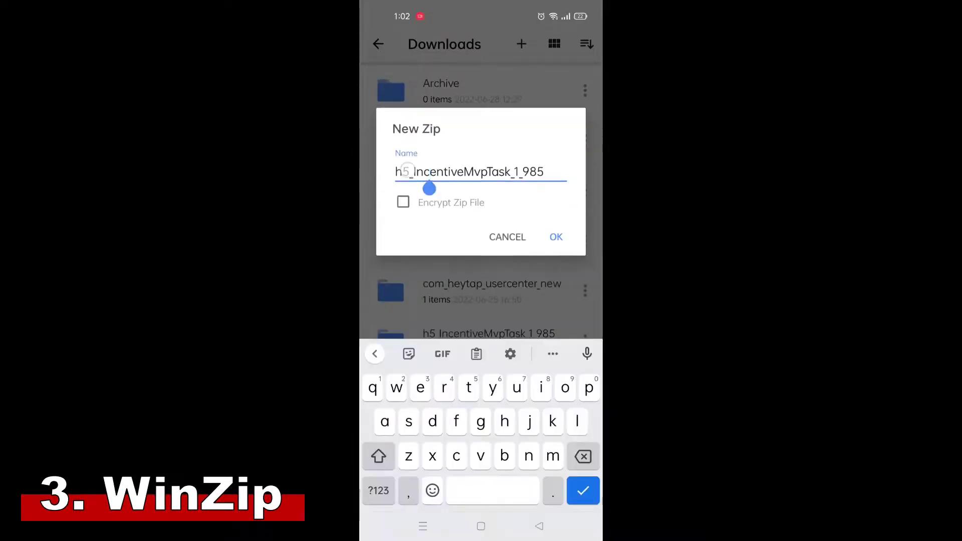
left_click(556, 236)
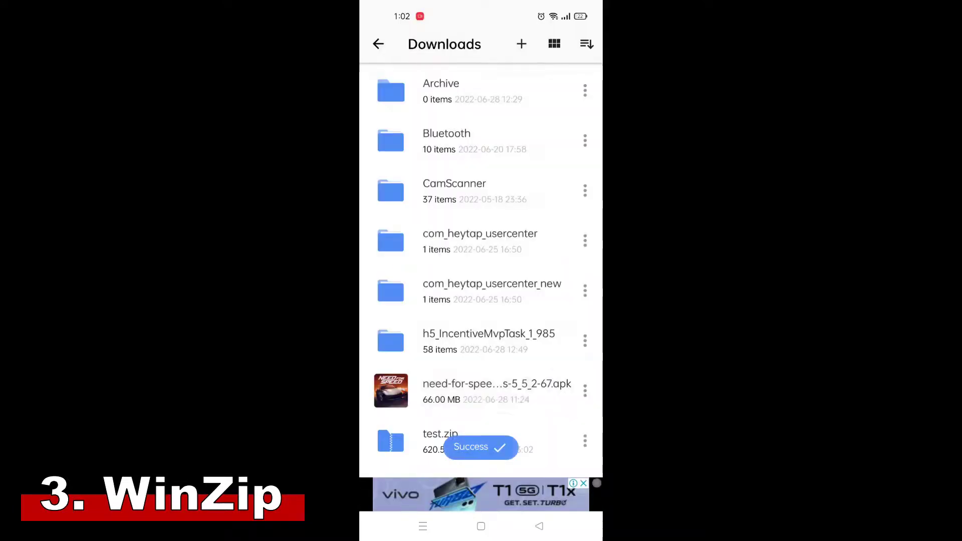
Check test.zip's details and contents, then unzip it into a test folder
left_click(585, 441)
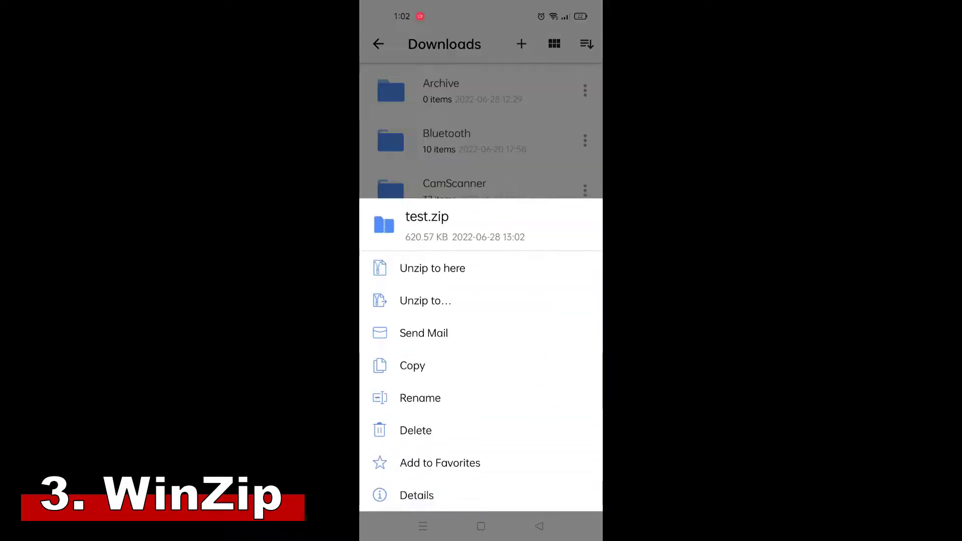
left_click(416, 430)
left_click(507, 300)
left_click(585, 442)
left_click(417, 495)
left_click(481, 496)
left_click(444, 438)
left_click(466, 88)
left_click(585, 441)
left_click(429, 338)
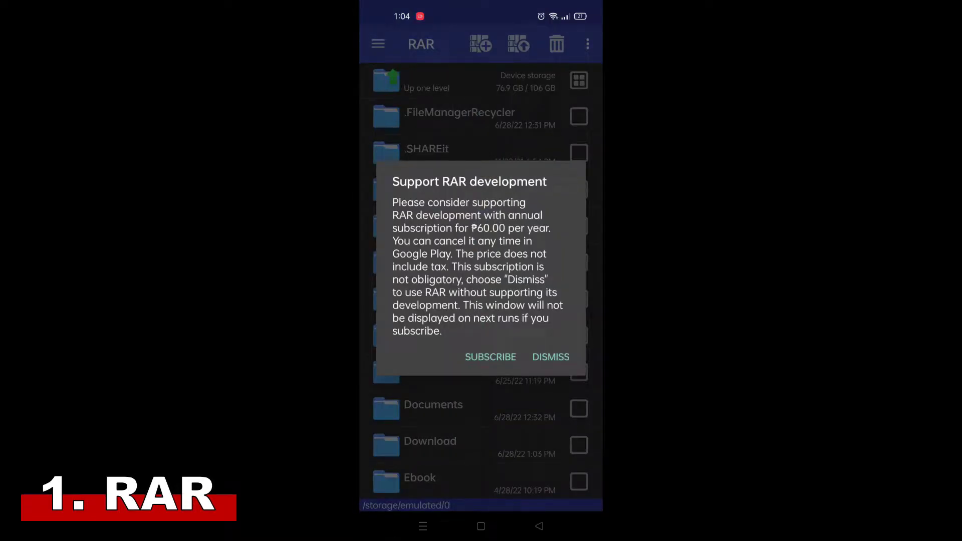
Dismiss the subscription prompt and expand then collapse the drawer's commands section
left_click(551, 356)
scroll(556, 337, "down", 5)
scroll(557, 337, "down", 5)
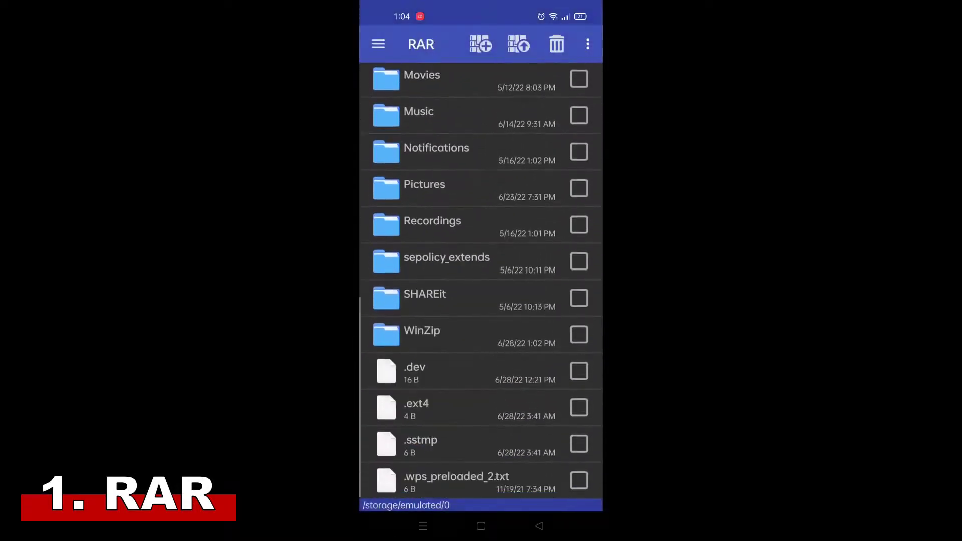
scroll(543, 357, "up", 10)
left_click(379, 44)
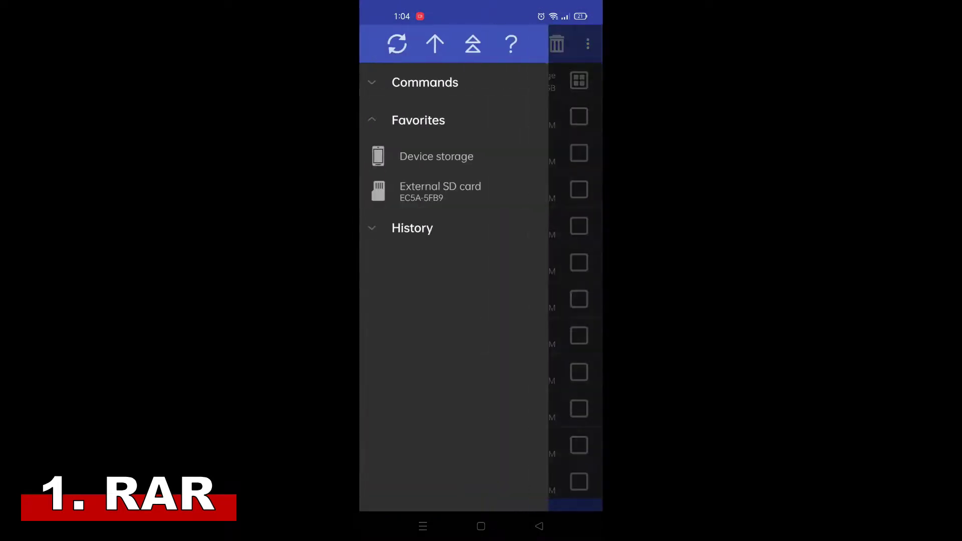
left_click(372, 82)
left_click(425, 83)
Expand Favorites and navigate up the folder levels to Device storage
left_click(418, 120)
left_click(436, 156)
left_click(406, 83)
left_click(378, 44)
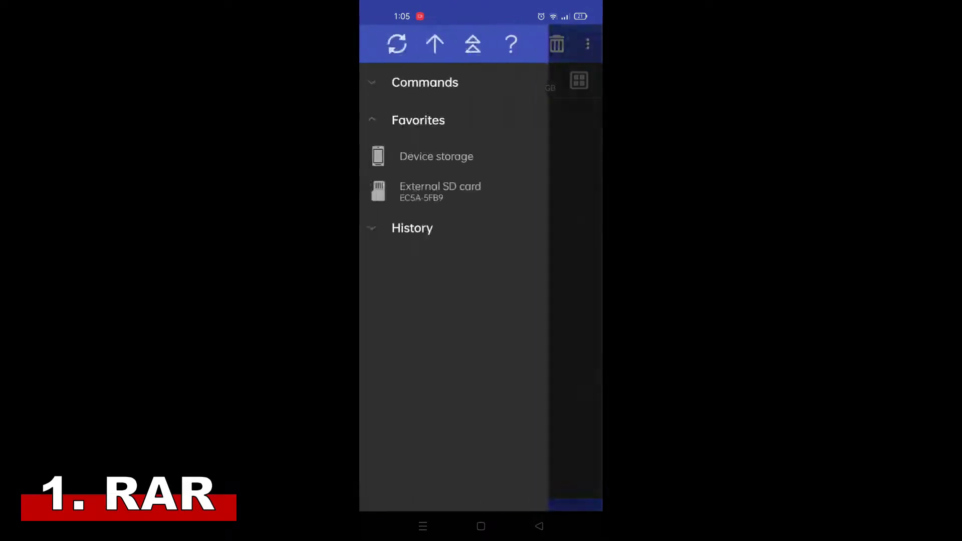
left_click(472, 44)
left_click(482, 344)
left_click(436, 156)
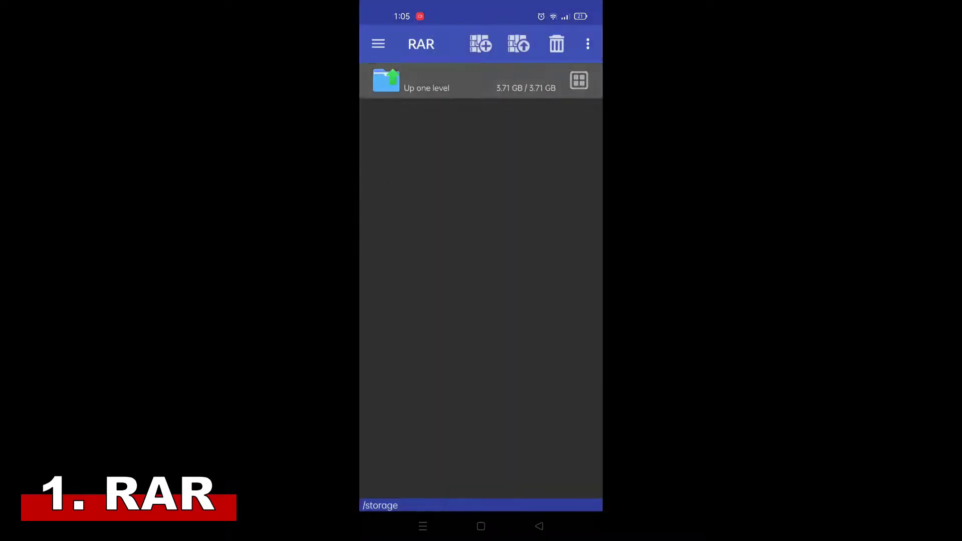
scroll(383, 152, "down", 1)
Try the archive and extra-actions menus, then open the Download folder
left_click(480, 44)
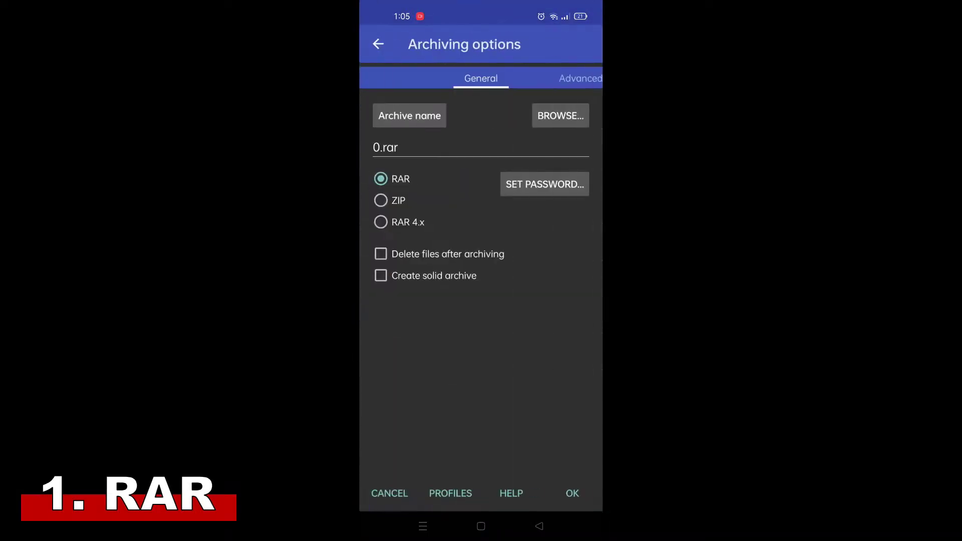
left_click(539, 526)
left_click(479, 44)
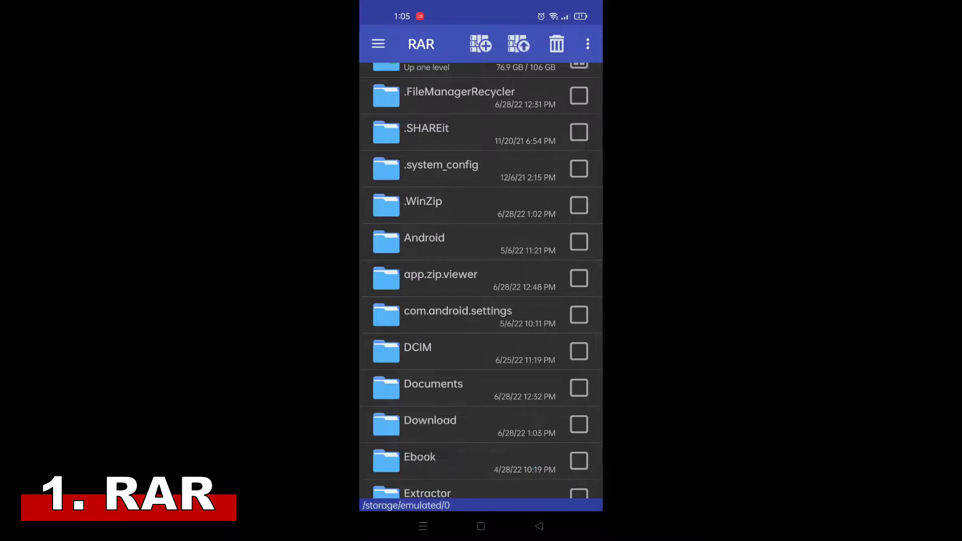
left_click(585, 45)
left_click(525, 395)
scroll(522, 437, "down", 2)
left_click(430, 342)
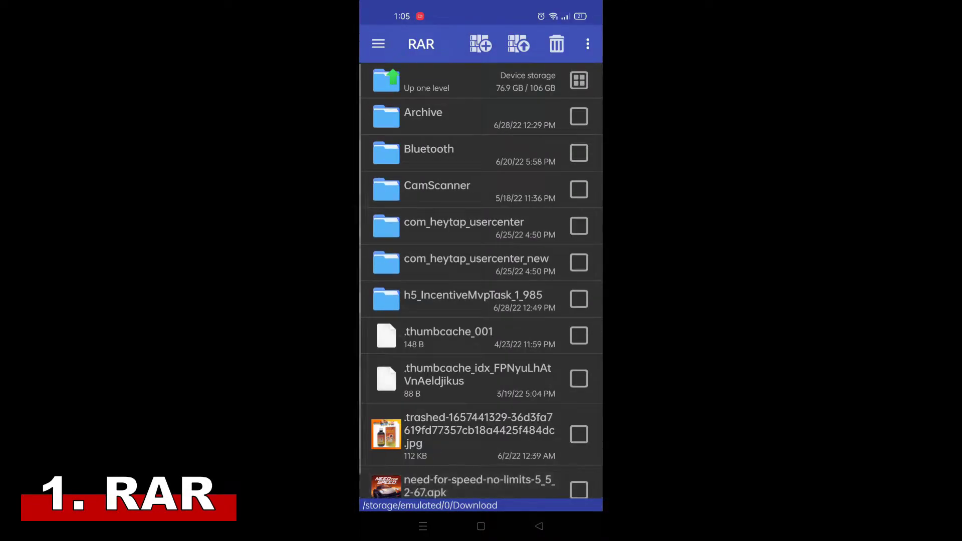
scroll(481, 281, "down", 1)
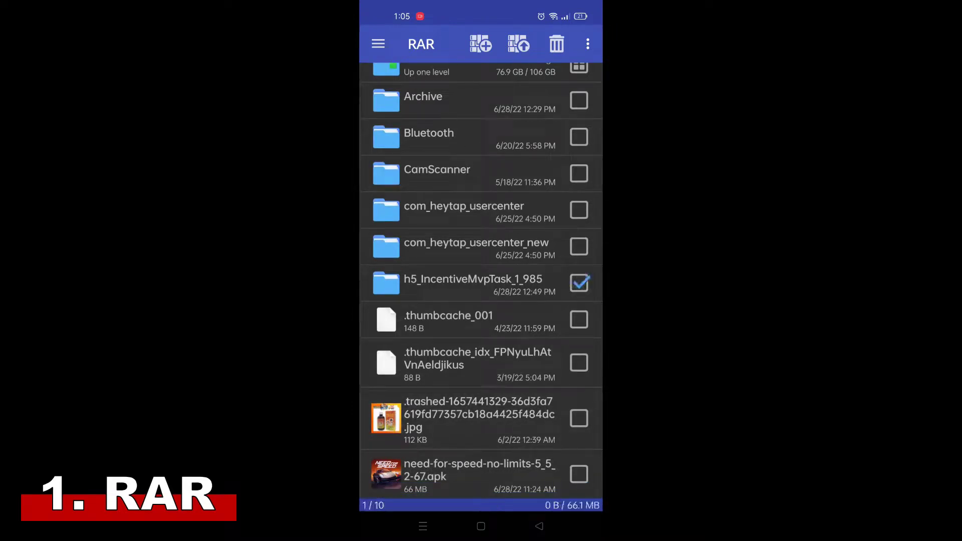
Start archiving h5_IncentiveMvpTask_1_985 as test.rar and set its password
left_click(480, 44)
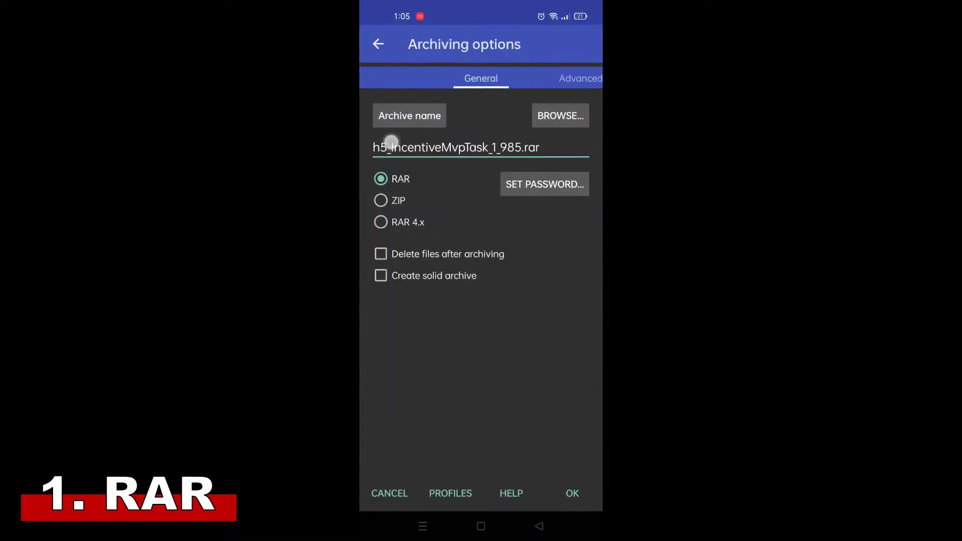
double_click(391, 148)
type("test")
key("Return")
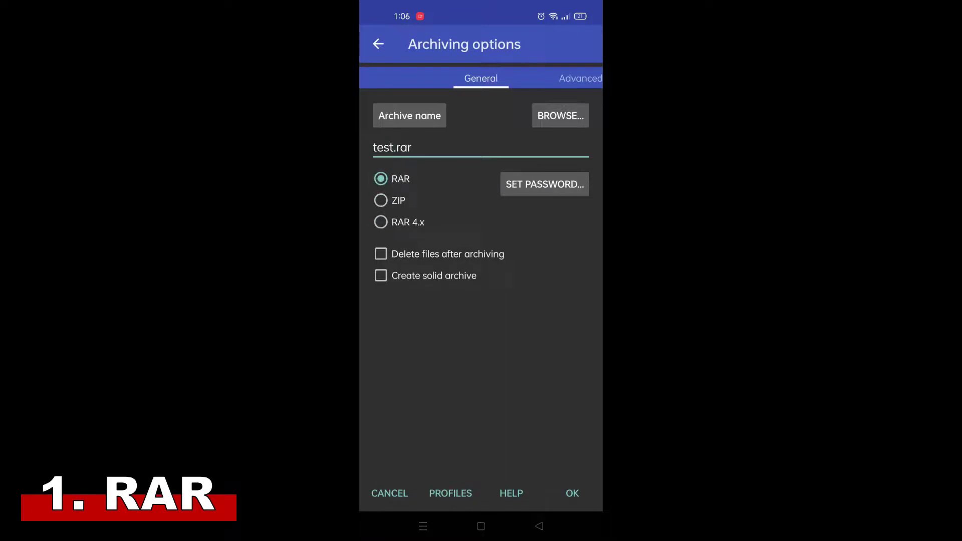
left_click(545, 185)
left_click(563, 321)
left_click(561, 115)
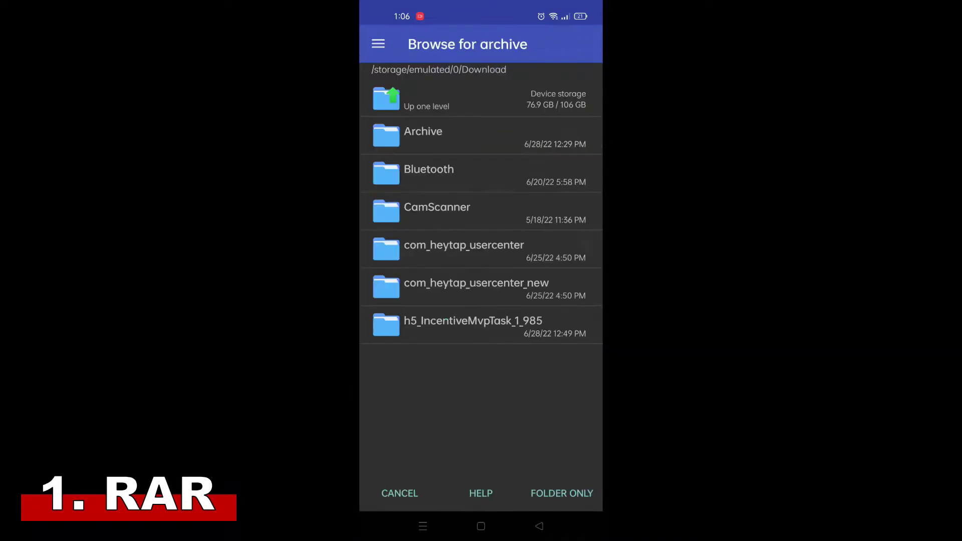
left_click(399, 493)
Set Normal compression with a 32 MB dictionary, review other options, and create test.rar
left_click(548, 78)
left_click(451, 107)
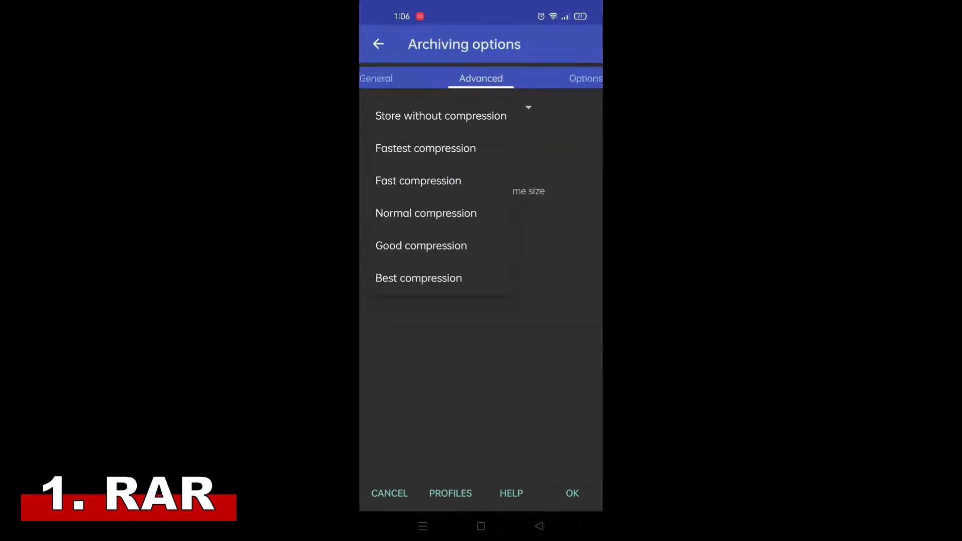
left_click(426, 213)
left_click(416, 130)
left_click(418, 202)
left_click(391, 160)
left_click(459, 191)
left_click(560, 300)
left_click(576, 75)
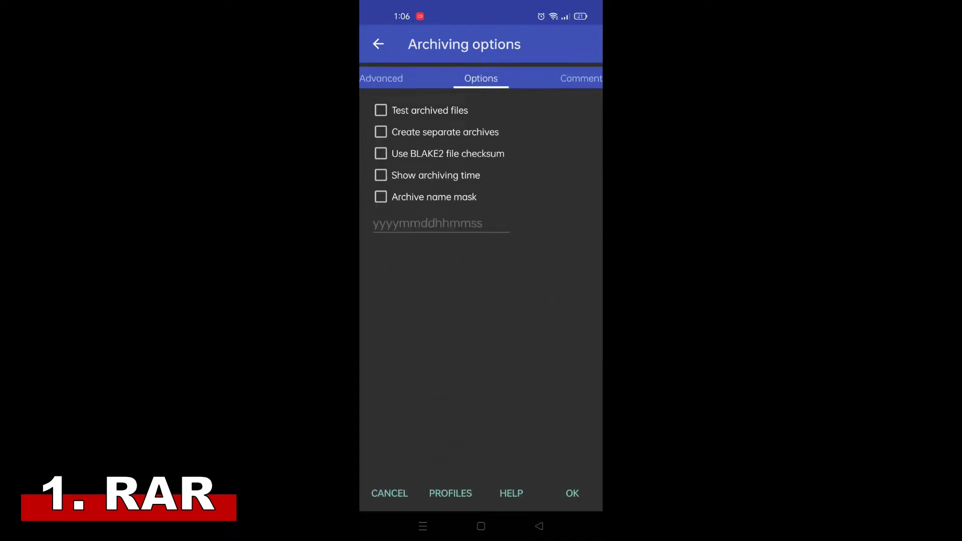
left_click(378, 131)
left_click(580, 78)
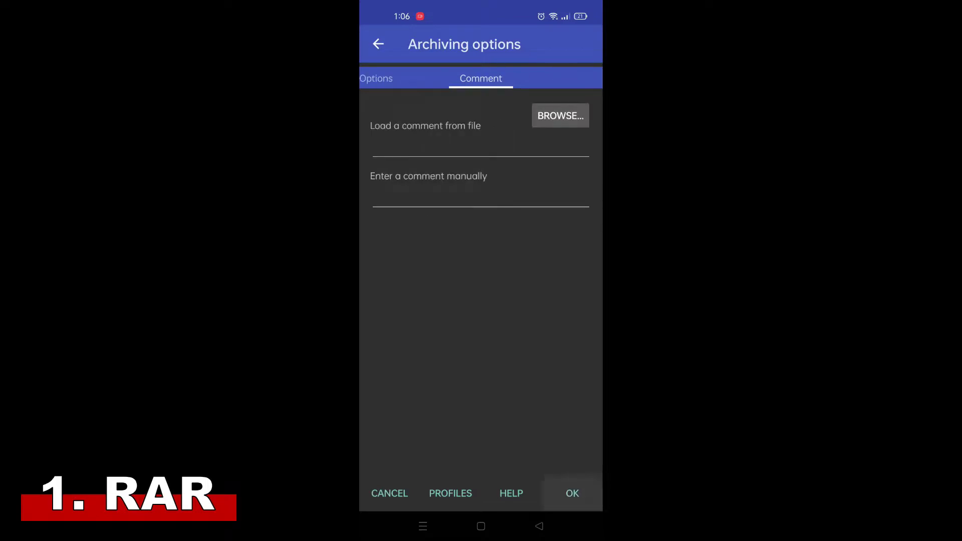
left_click(573, 493)
Peek inside test.rar, then return to Download and select test.rar
left_click(410, 279)
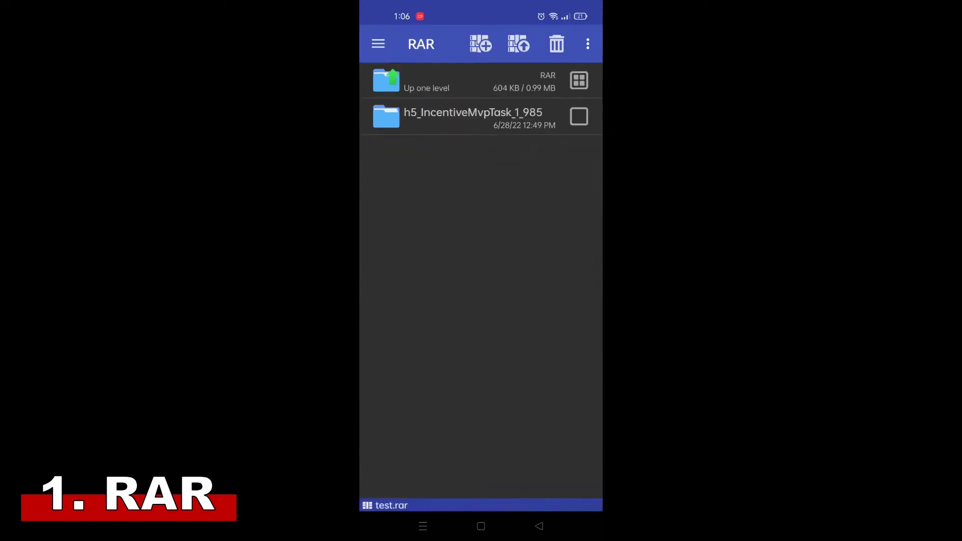
left_click(473, 111)
left_click(539, 526)
left_click(579, 283)
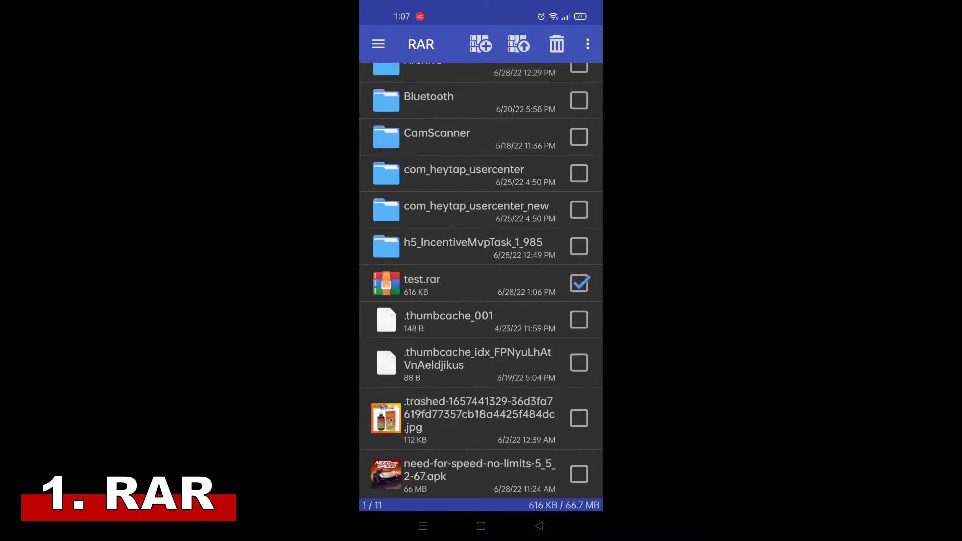
Extract test.rar to /storage/emulated/0/Download/test, entering its password
left_click(518, 44)
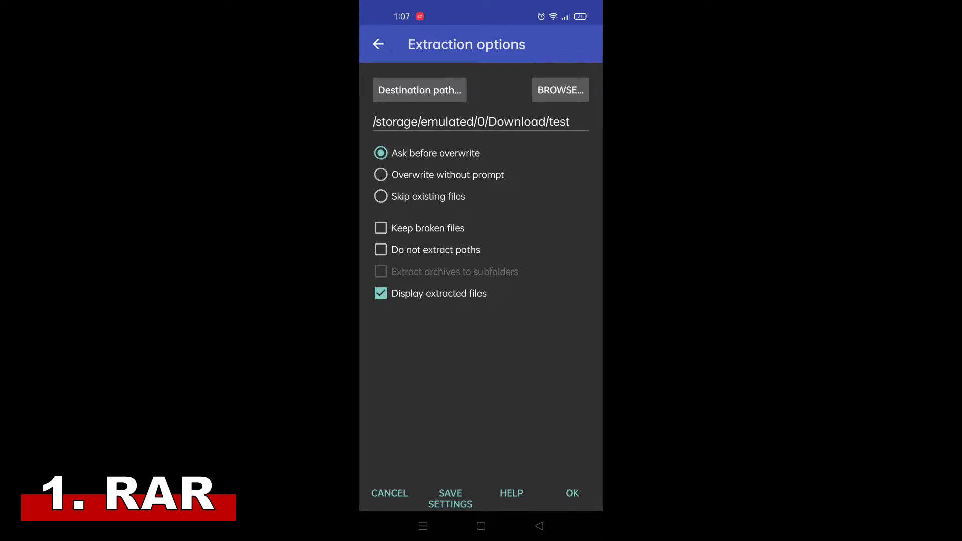
left_click(450, 498)
left_click(571, 493)
left_click(378, 490)
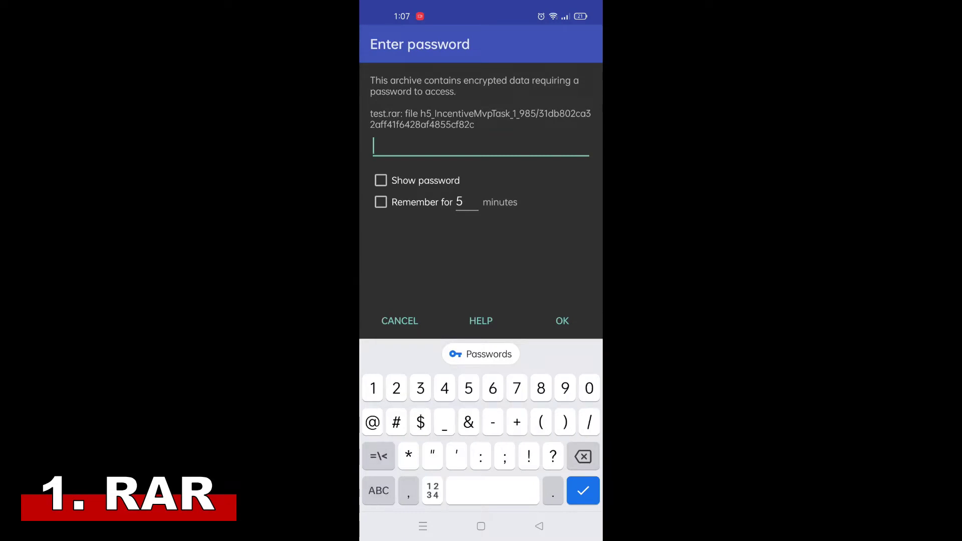
type("2222")
left_click(539, 526)
left_click(562, 493)
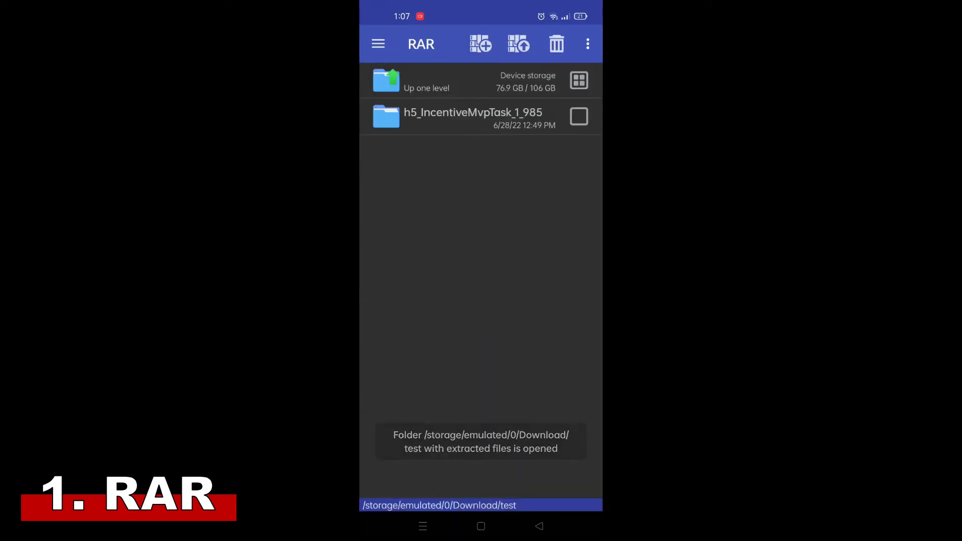